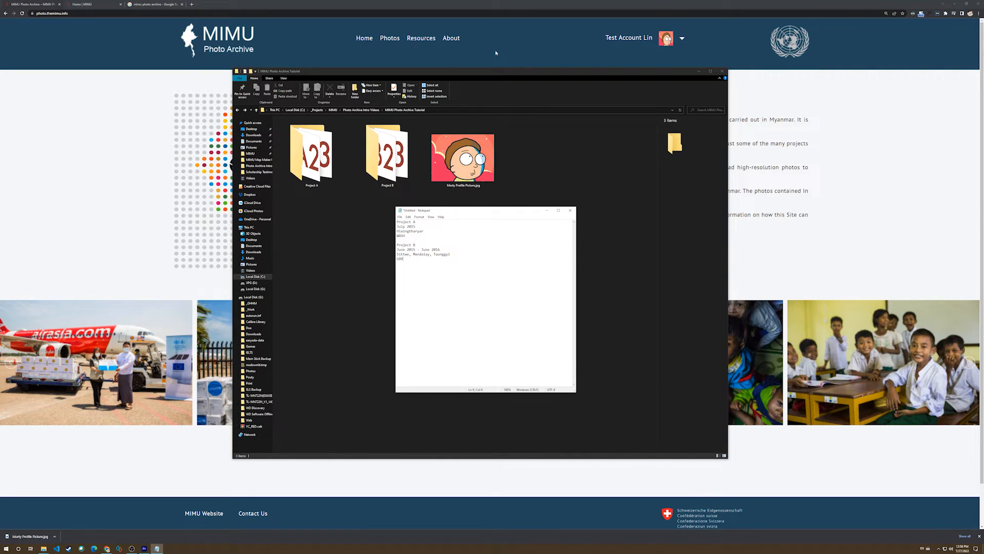
Go to the photo archive website and open the account's photo upload page.
{"action": "left_click", "coordinate": [496, 53]}
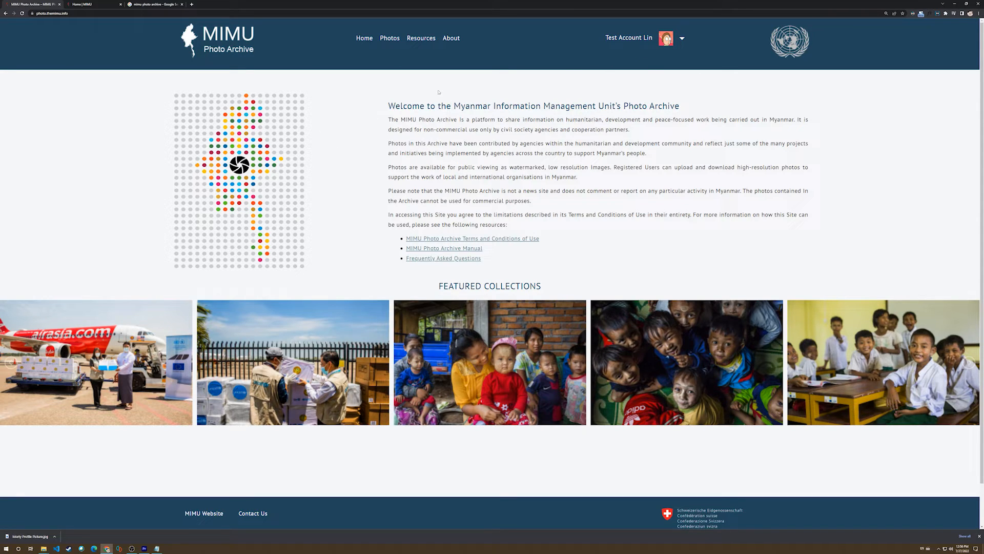
{"action": "left_click", "coordinate": [682, 41]}
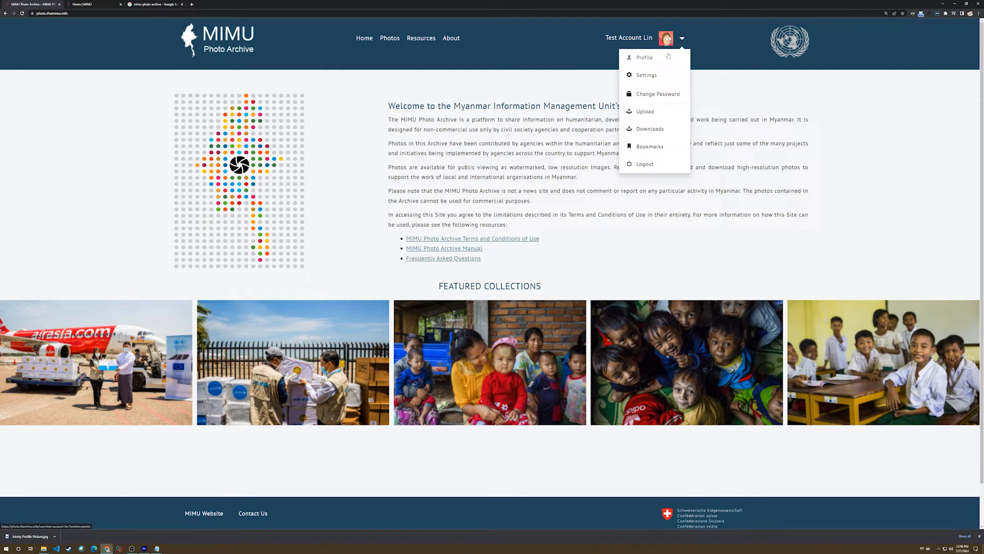
{"action": "left_click", "coordinate": [649, 113]}
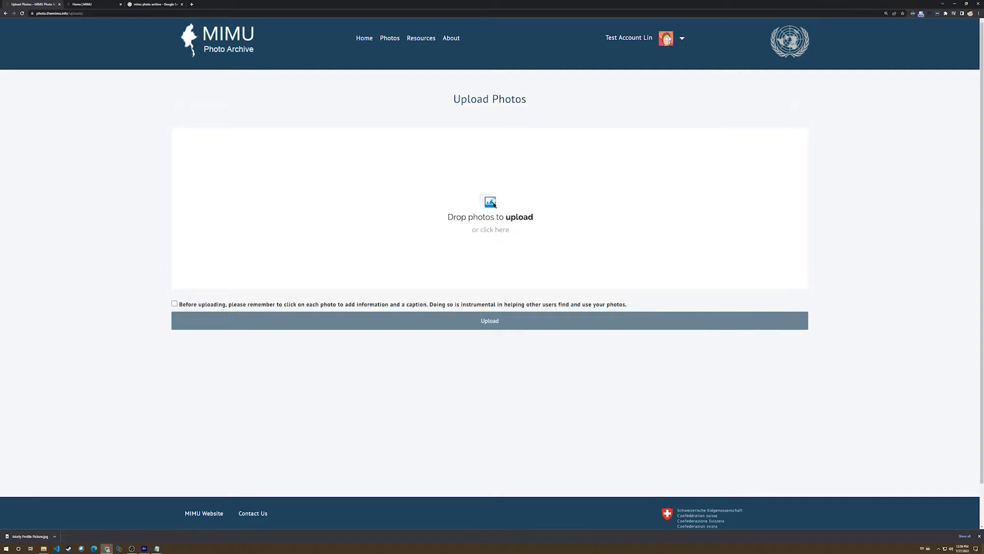
Add A1.png, A2.png and A3.png from the Project A folder to the photo upload area.
{"action": "left_click", "coordinate": [493, 204]}
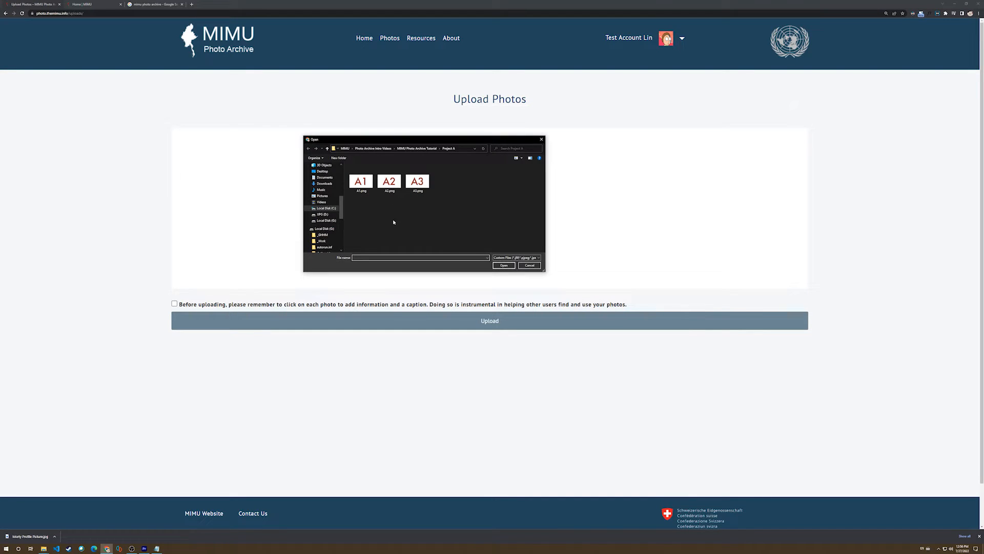
{"action": "left_click", "coordinate": [415, 148]}
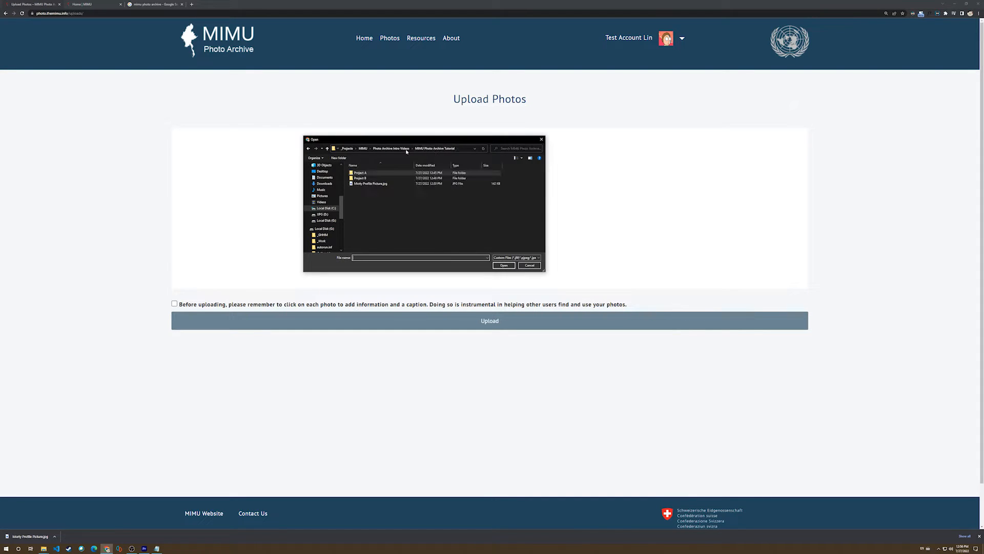
{"action": "double_click", "coordinate": [371, 174]}
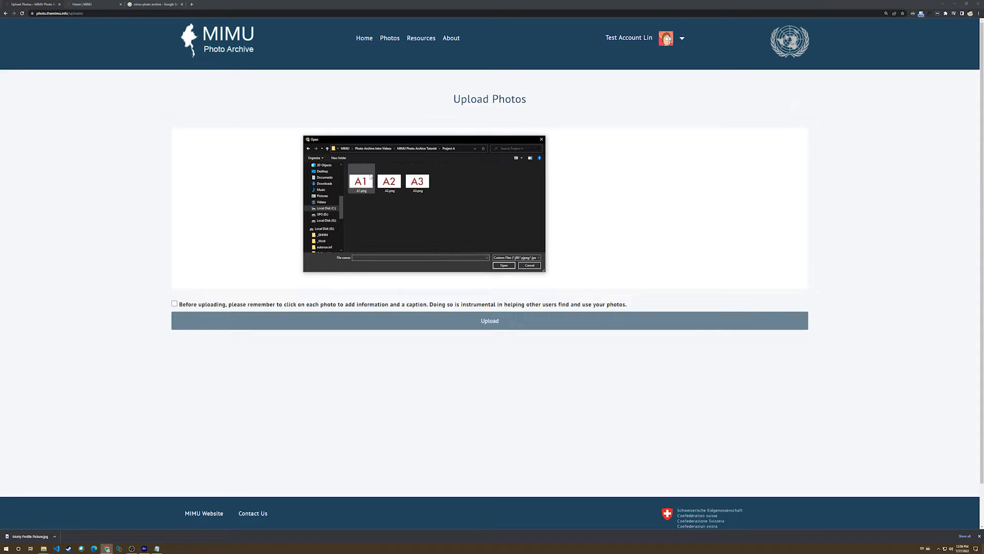
{"action": "left_click_drag", "start_coordinate": [347, 163], "coordinate": [434, 214]}
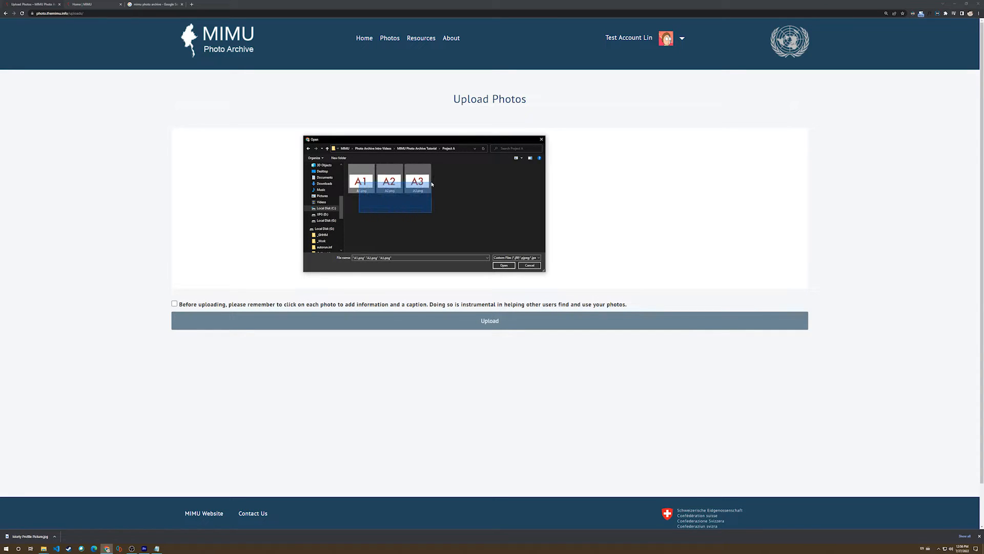
{"action": "left_click", "coordinate": [501, 265]}
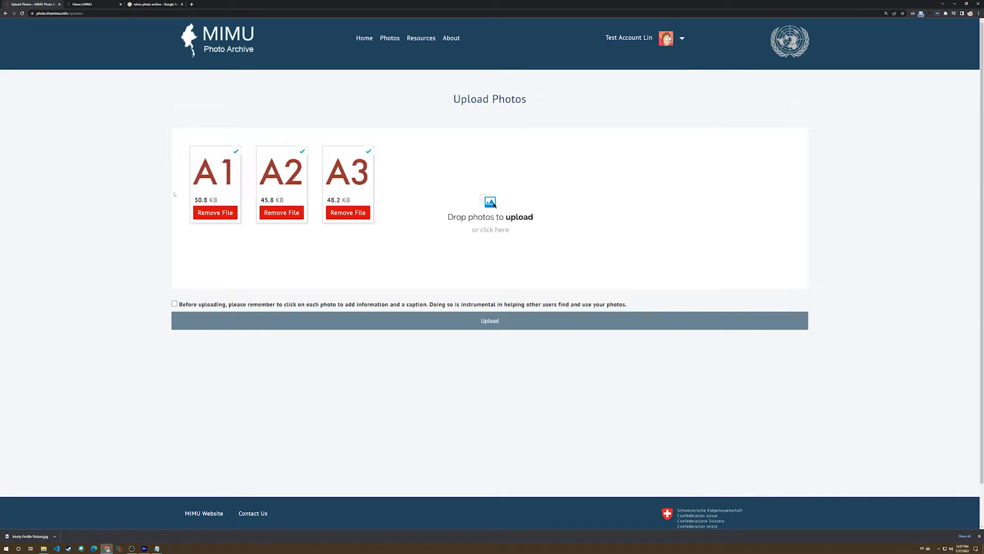
Open photo A1's information and enter the caption "Doing WASH work (A1)".
{"action": "left_click", "coordinate": [221, 169]}
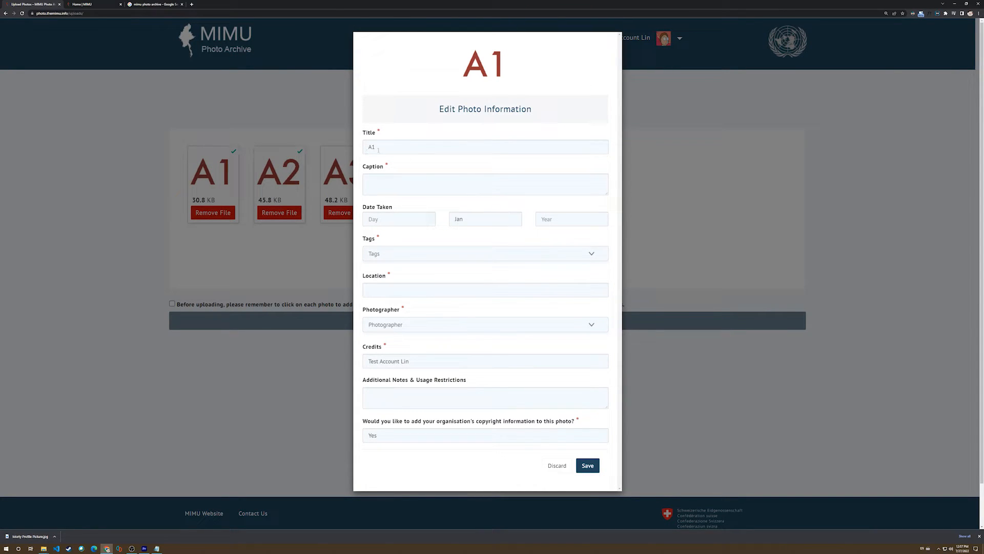
{"action": "left_click", "coordinate": [387, 184]}
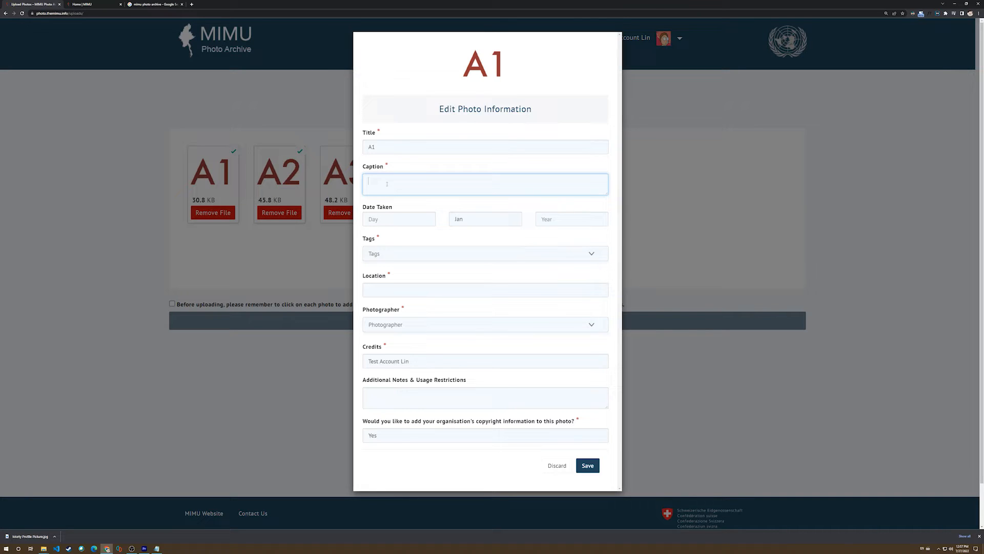
{"action": "type", "text": "Doing "}
{"action": "type", "text": "WASH wor"}
{"action": "type", "text": "k in"}
{"action": "key", "text": "BackSpace"}
{"action": "key", "text": "BackSpace"}
{"action": "type", "text": "as1"}
Set photo A1's date taken to 1 Jul 2015.
{"action": "left_click", "coordinate": [381, 221]}
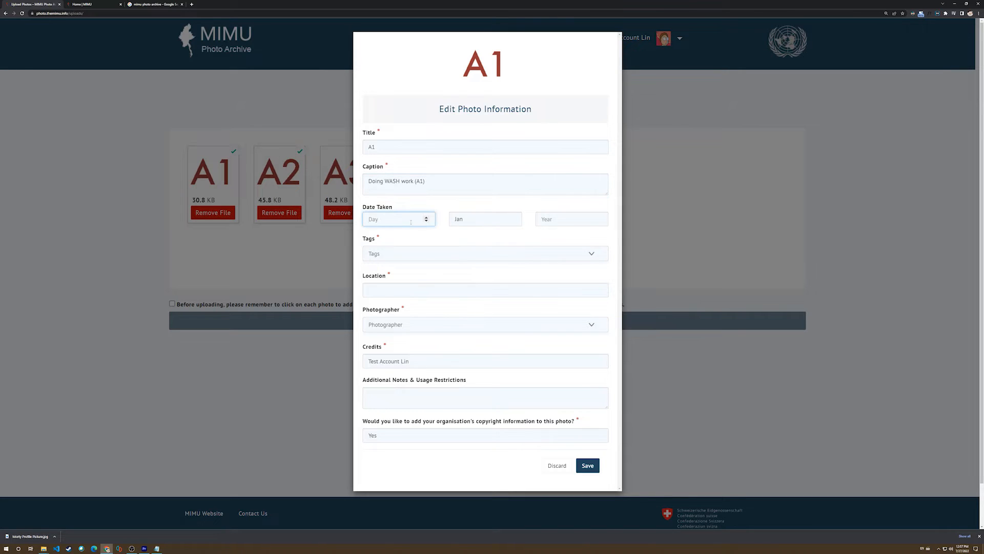
{"action": "type", "text": "1"}
{"action": "left_click", "coordinate": [467, 221]}
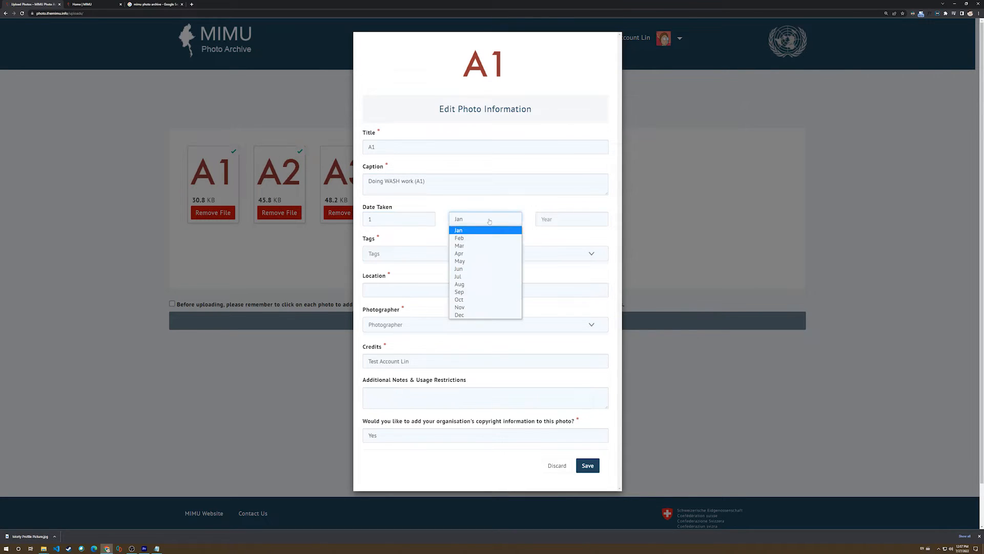
{"action": "left_click", "coordinate": [461, 277]}
{"action": "left_click", "coordinate": [598, 220]}
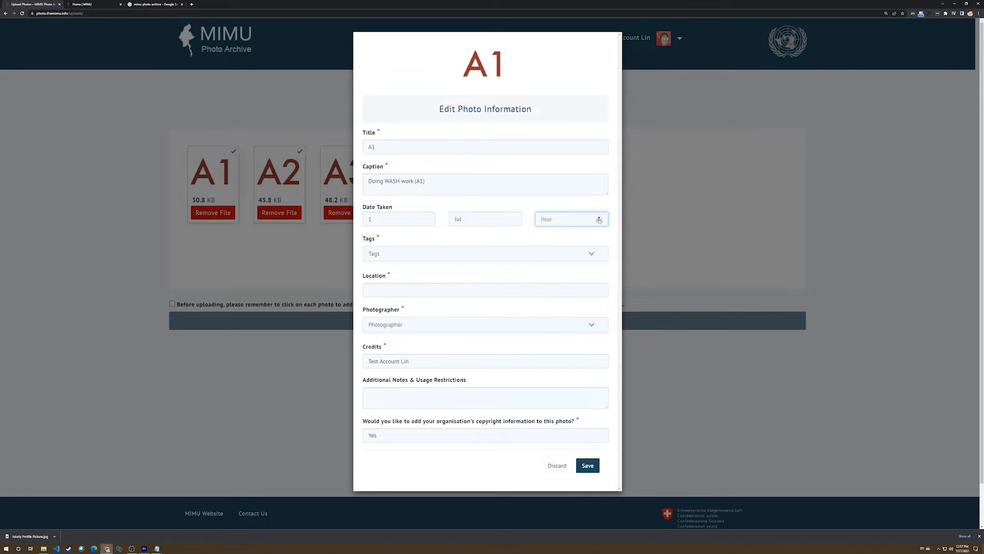
{"action": "type", "text": "2015"}
Tag photo A1 with WASH, SDC and DRR.
{"action": "left_click", "coordinate": [423, 257]}
{"action": "left_click", "coordinate": [400, 239]}
{"action": "left_click", "coordinate": [389, 256]}
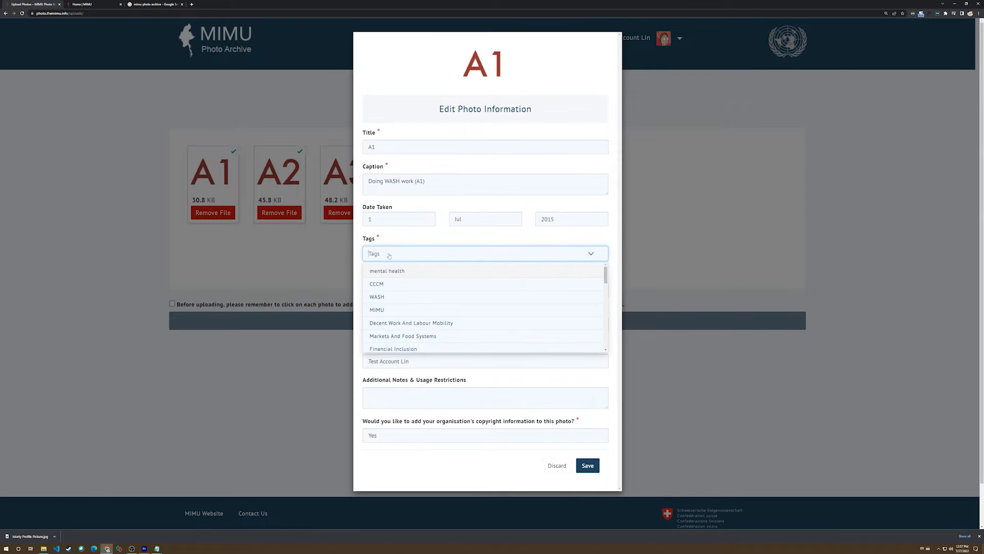
{"action": "left_click", "coordinate": [388, 246]}
{"action": "left_click", "coordinate": [392, 256]}
{"action": "type", "text": "WASH"}
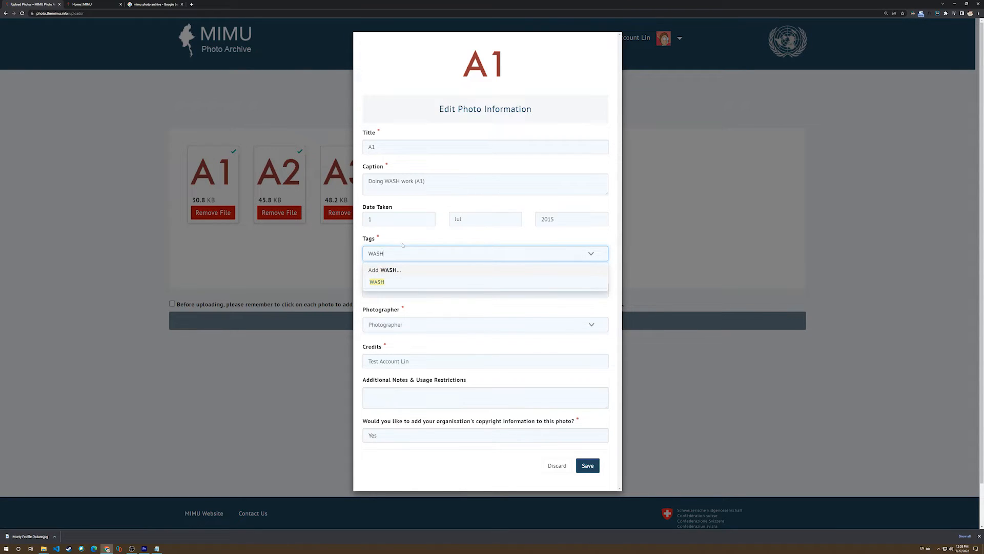
{"action": "left_click", "coordinate": [377, 282]}
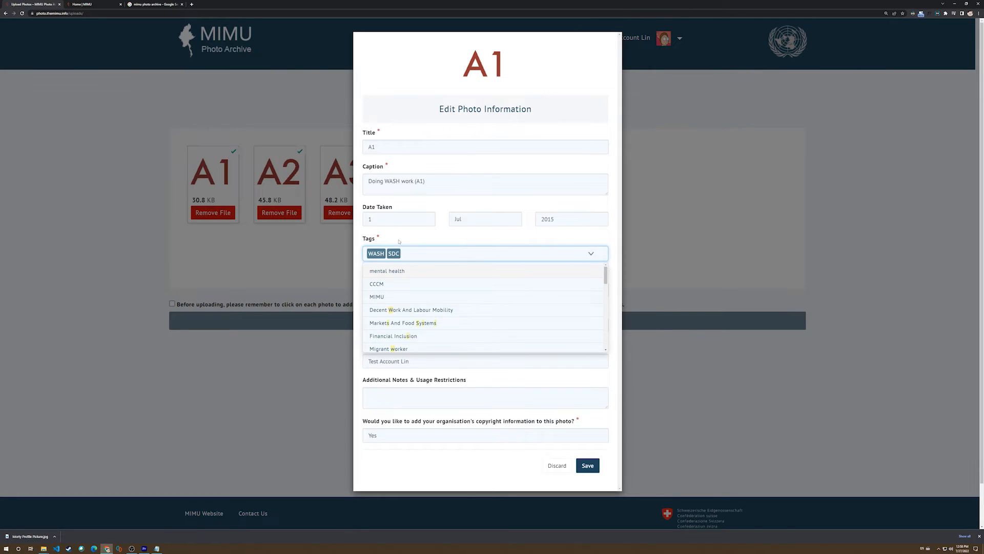
{"action": "type", "text": "DRR"}
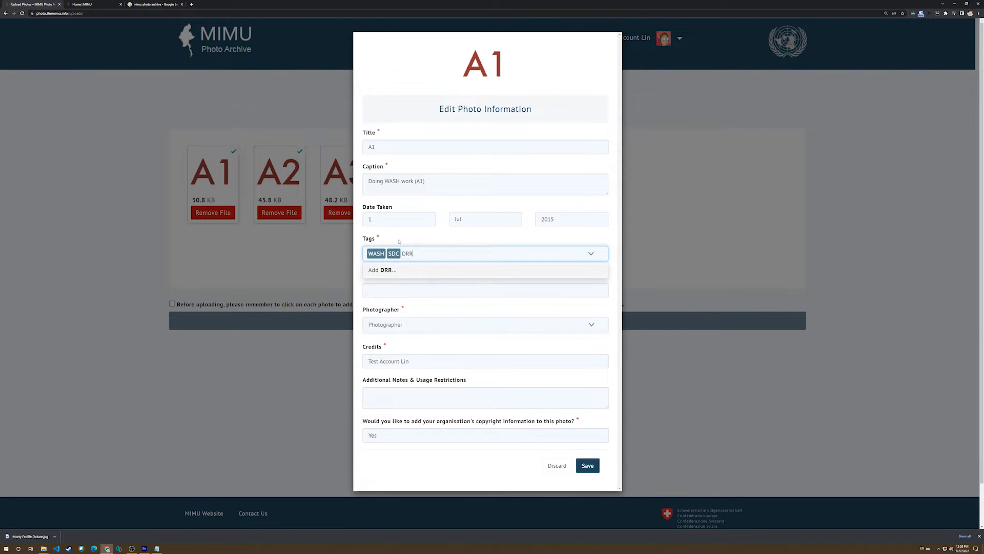
{"action": "left_click", "coordinate": [390, 270]}
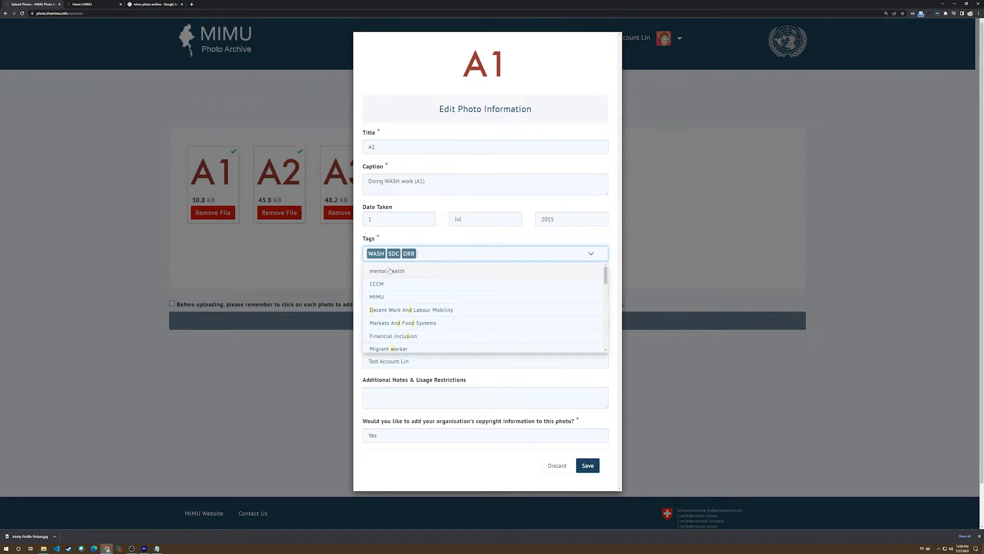
{"action": "left_click", "coordinate": [418, 240]}
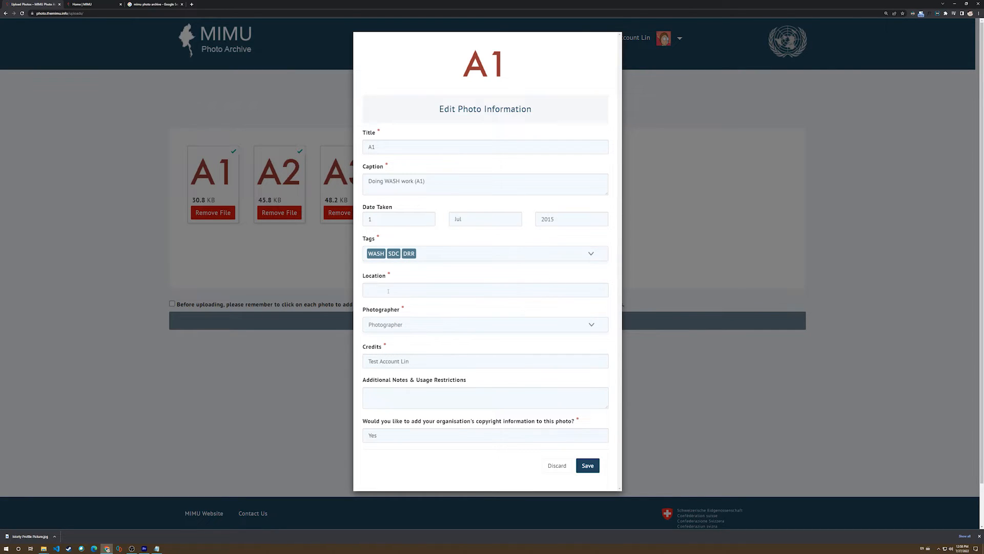
Set photo A1's location to Hlaingtharyar Township, Yangon, Myanmar (Burma), using the suggested place.
{"action": "left_click", "coordinate": [388, 291]}
{"action": "type", "text": "Hlai"}
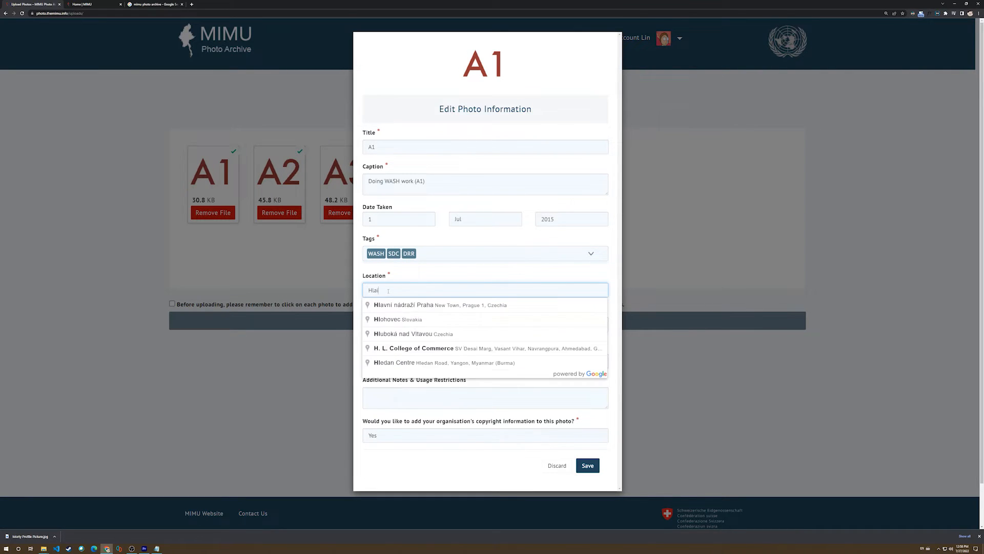
{"action": "type", "text": "ngthary"}
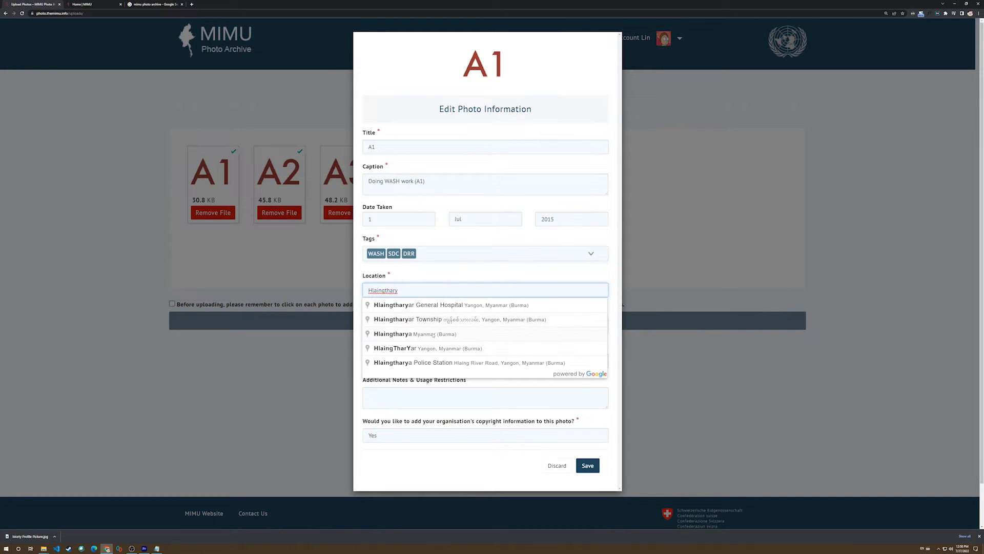
{"action": "left_click", "coordinate": [421, 320]}
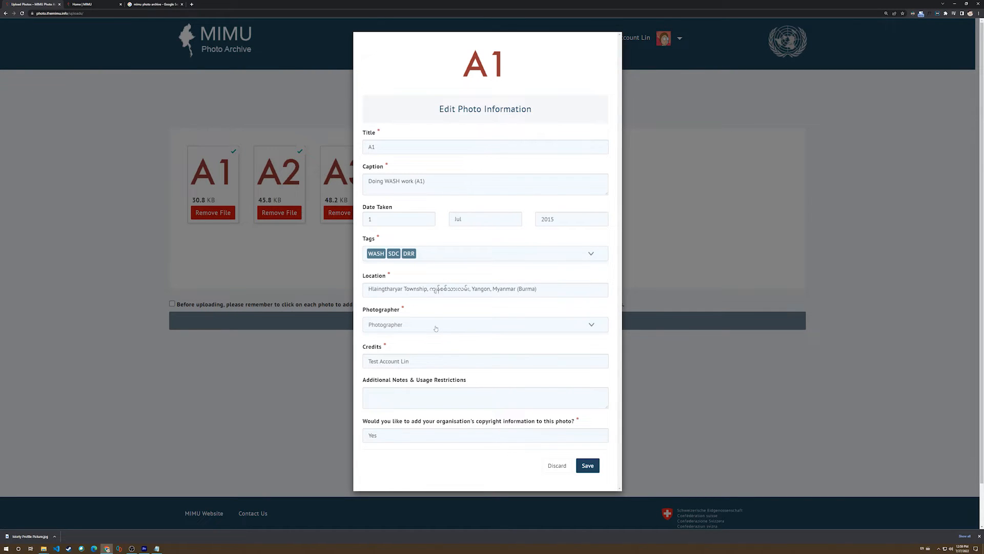
Add "Test Photographer" as a new photographer entry for photo A1.
{"action": "left_click", "coordinate": [404, 325]}
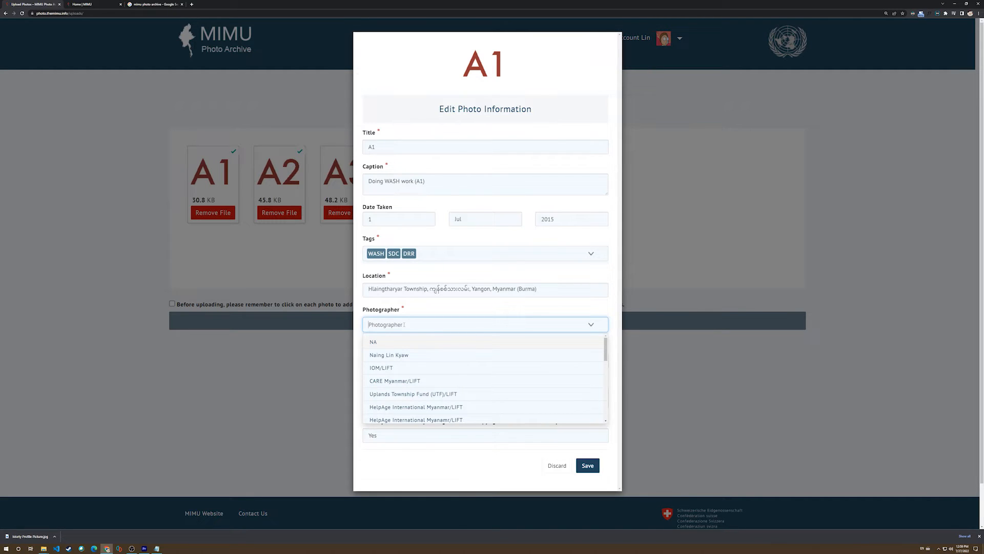
{"action": "type", "text": "Tes"}
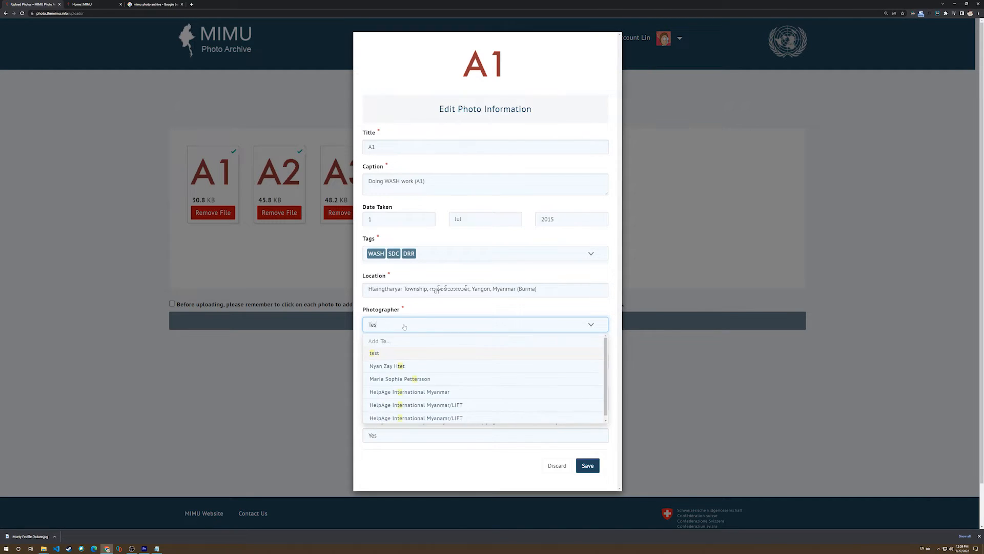
{"action": "type", "text": "t Photgrapher"}
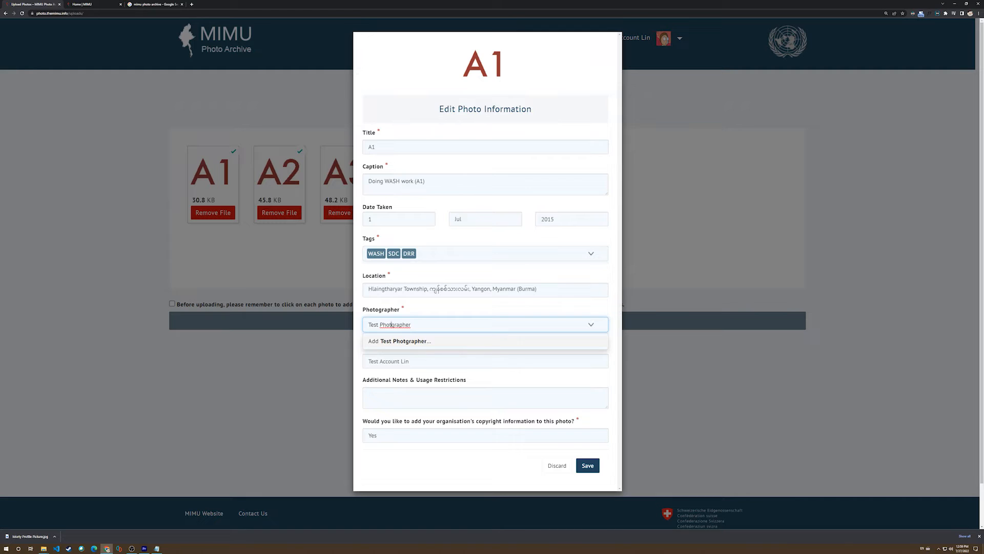
{"action": "type", "text": "o"}
{"action": "left_click", "coordinate": [391, 342]}
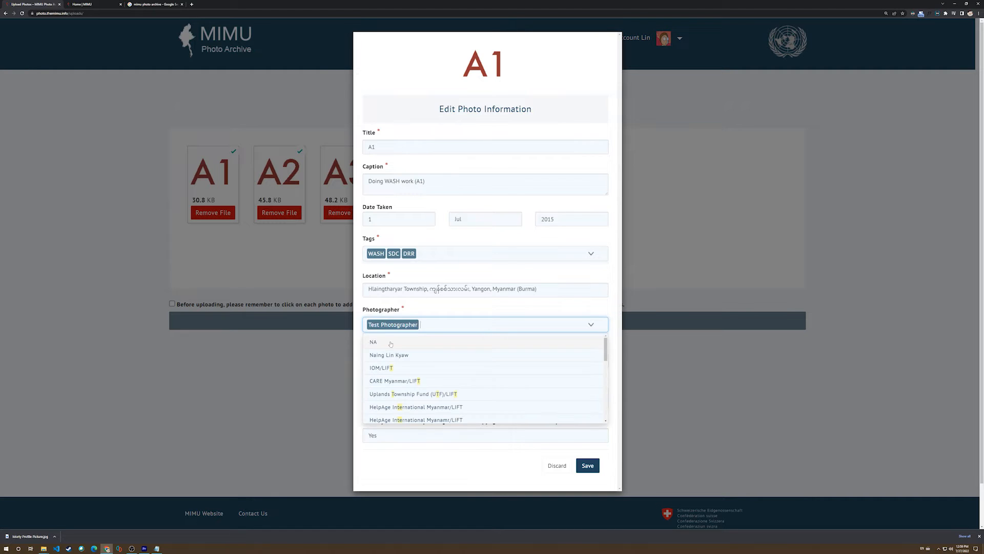
{"action": "left_click", "coordinate": [448, 318]}
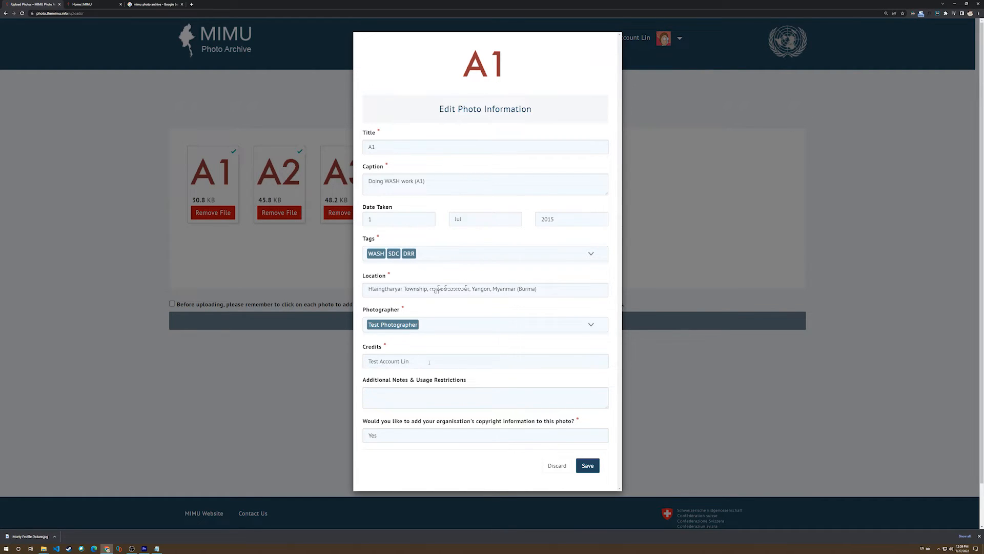
Replace photo A1's credits with "Test Organisation Copyright Implementation Partners".
{"action": "left_click_drag", "start_coordinate": [430, 362], "coordinate": [354, 358]}
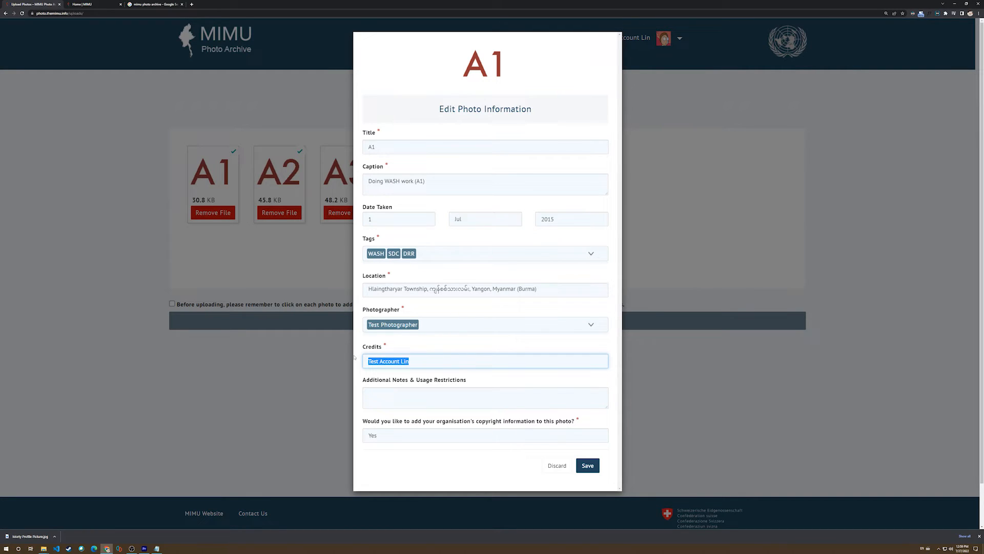
{"action": "type", "text": "Test Organisation/COpyrigh"}
{"action": "key", "text": "BackSpace"}
{"action": "key", "text": "BackSpace"}
{"action": "key", "text": "BackSpace"}
{"action": "key", "text": "BackSpace"}
{"action": "type", "text": "opyright"}
{"action": "type", "text": "mplemtation"}
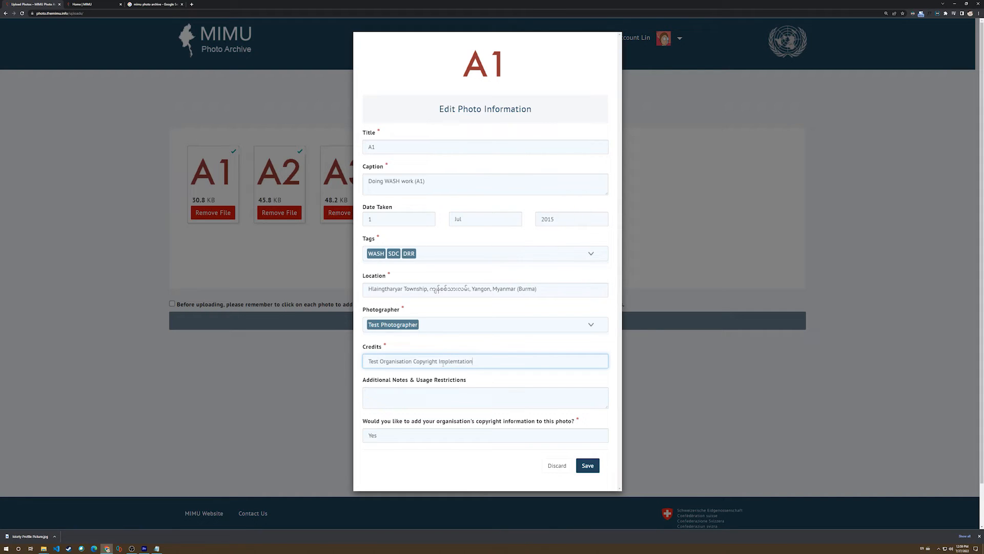
{"action": "key", "text": "BackSpace"}
{"action": "key", "text": "BackSpace"}
{"action": "key", "text": "BackSpace"}
{"action": "key", "text": "BackSpace"}
{"action": "key", "text": "BackSpace"}
{"action": "key", "text": "BackSpace"}
{"action": "key", "text": "BackSpace"}
{"action": "type", "text": "mentation Partners"}
Enter the usage restriction note "Do not edit the color, CC-BY" for photo A1 and save its information.
{"action": "left_click", "coordinate": [396, 393]}
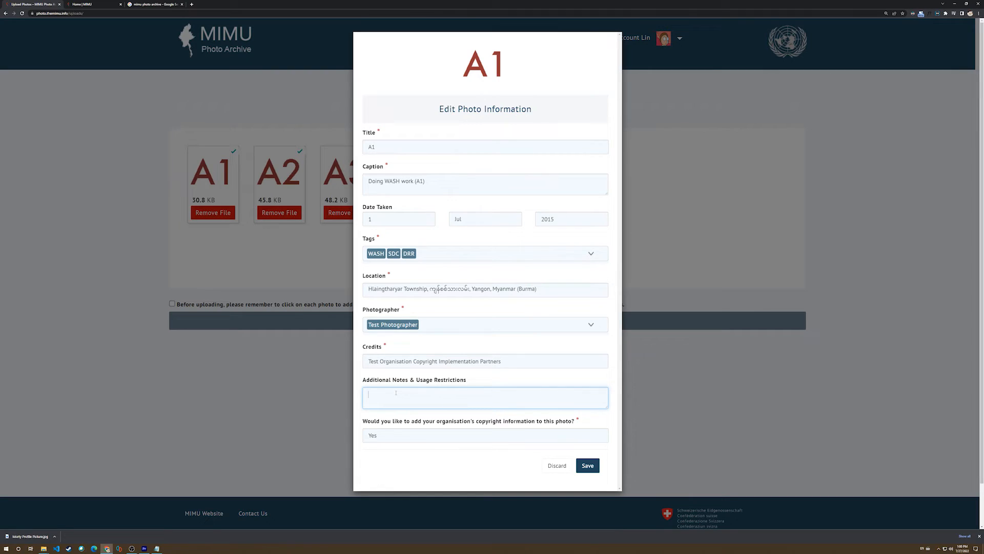
{"action": "type", "text": "Do not edit the color, CC-BY-NA"}
{"action": "scroll", "coordinate": [450, 419], "scroll_direction": "down", "scroll_amount": 1}
{"action": "left_click", "coordinate": [588, 465]}
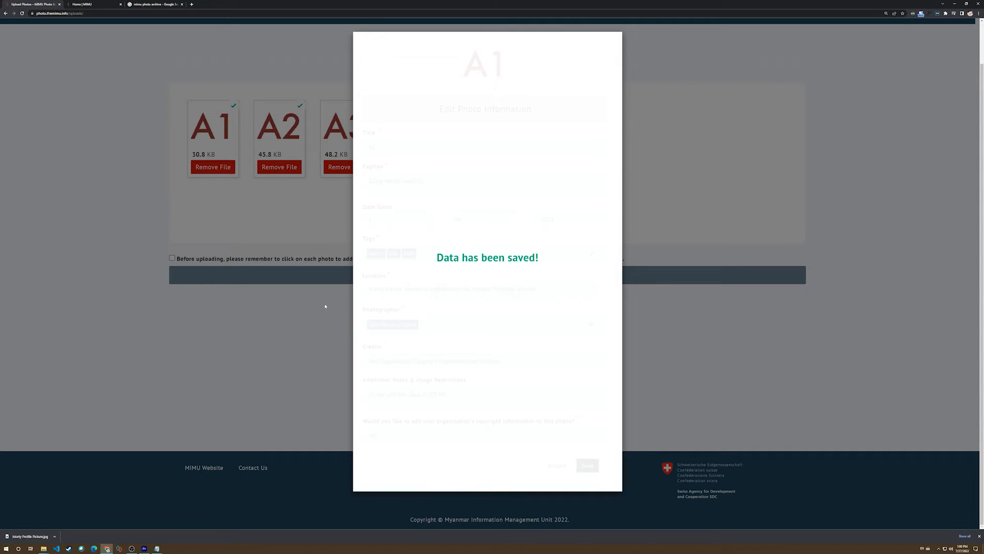
Open photo A2's information and enter the caption "Test".
{"action": "scroll", "coordinate": [341, 333], "scroll_direction": "up", "scroll_amount": 1}
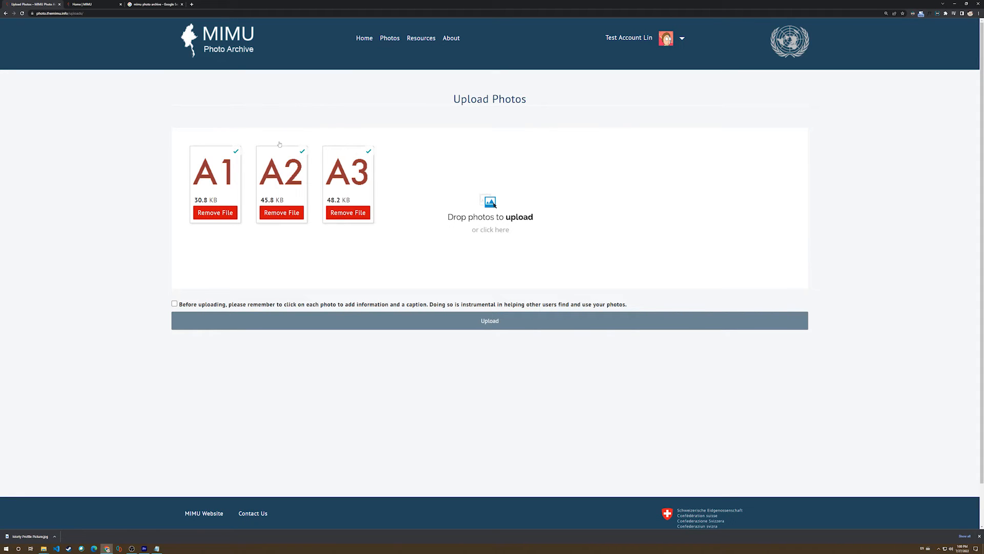
{"action": "left_click", "coordinate": [281, 171]}
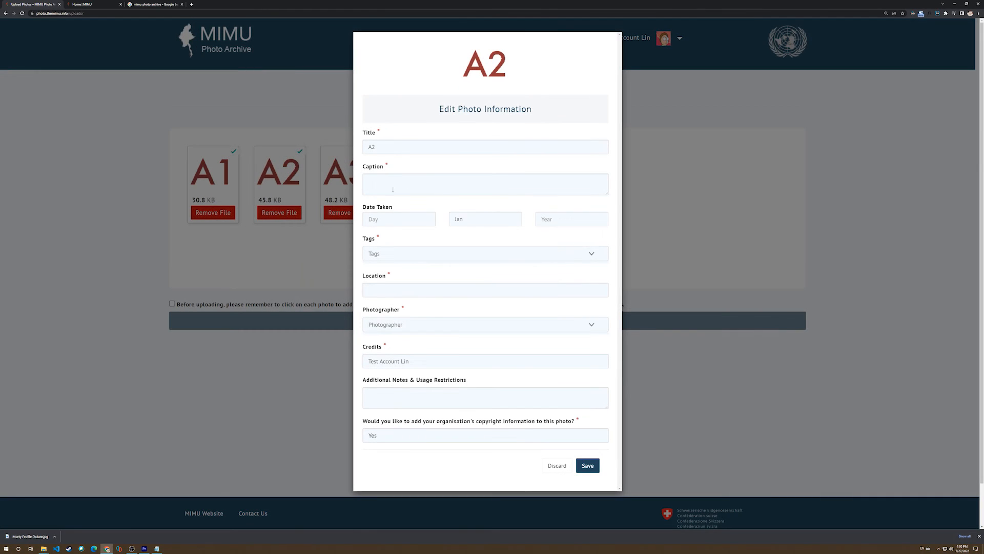
{"action": "type", "text": "Test"}
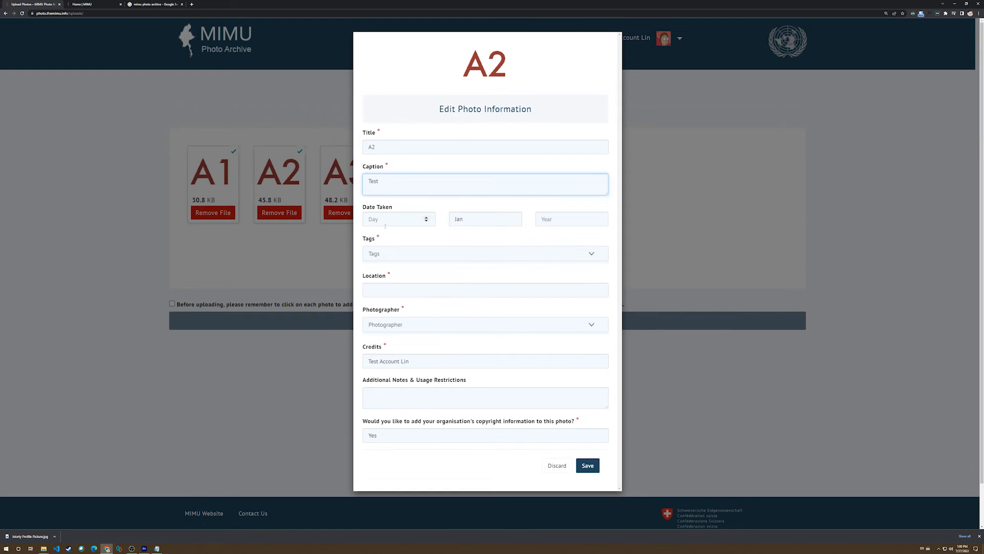
Set photo A2's date taken to Jul 2015, leaving the day blank.
{"action": "left_click", "coordinate": [401, 220]}
{"action": "left_click", "coordinate": [482, 220]}
{"action": "left_click", "coordinate": [481, 254]}
{"action": "left_click", "coordinate": [565, 221]}
{"action": "type", "text": "2015"}
{"action": "left_click", "coordinate": [482, 220]}
{"action": "left_click", "coordinate": [479, 277]}
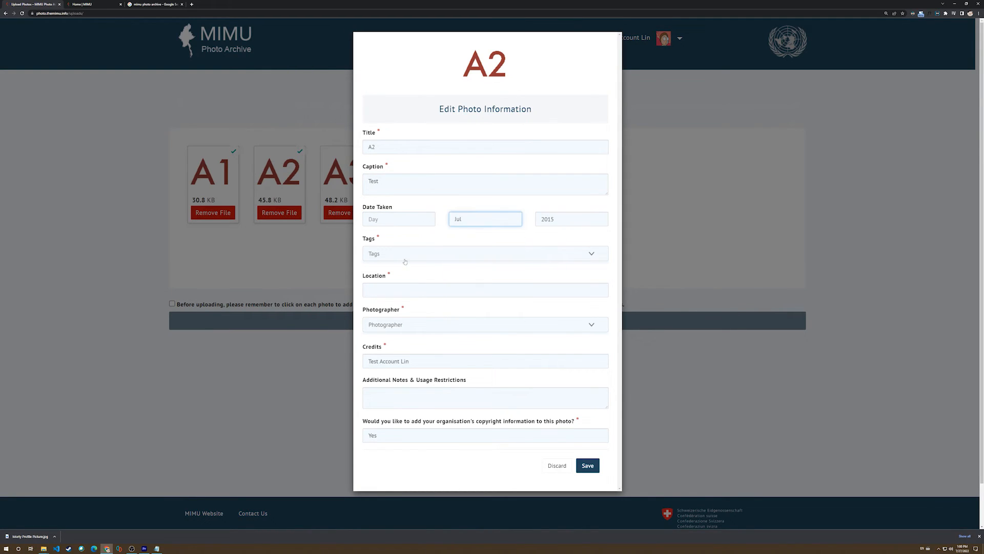
Tag photo A2 with DRR and WASH and set its location to Hlaingthaya Township, Myanmar (Burma).
{"action": "left_click", "coordinate": [405, 254]}
{"action": "left_click", "coordinate": [391, 322]}
{"action": "left_click", "coordinate": [403, 290]}
{"action": "type", "text": "Hlaingthaya Township, Myanmar (Burma)"}
{"action": "left_click", "coordinate": [404, 320]}
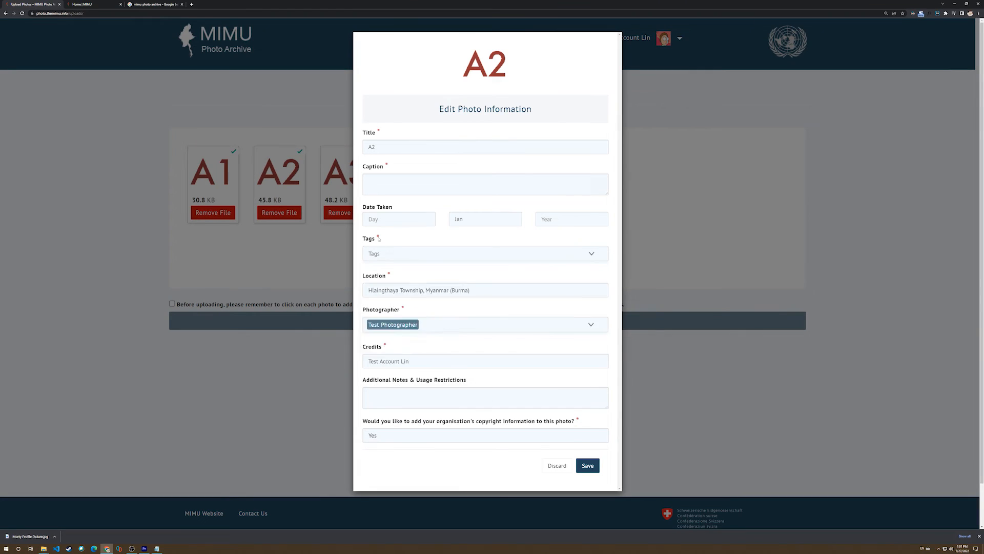
{"action": "type", "text": "was"}
{"action": "left_click", "coordinate": [376, 282]}
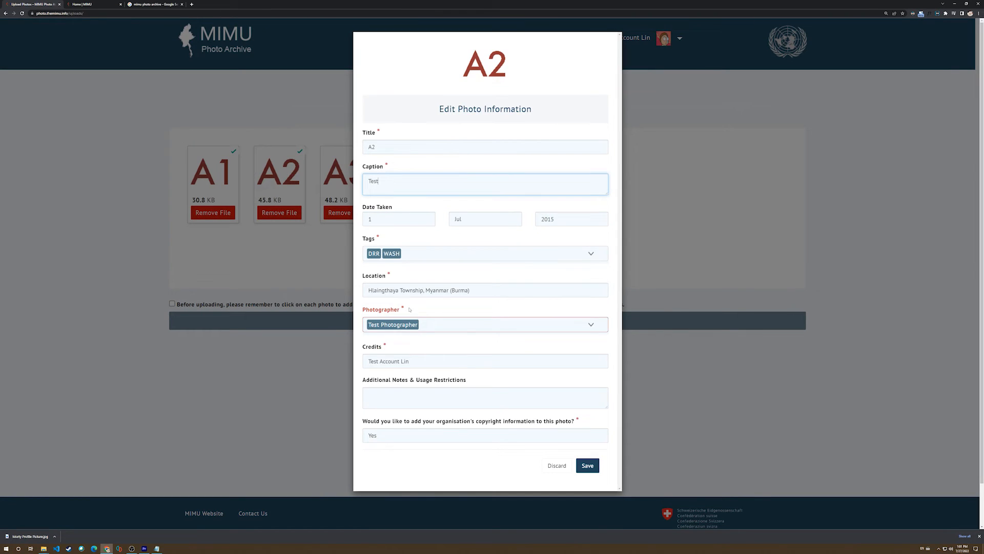
Set photo A2's photographer to Test Photographer and save its information.
{"action": "left_click", "coordinate": [424, 323]}
{"action": "left_click", "coordinate": [587, 465]}
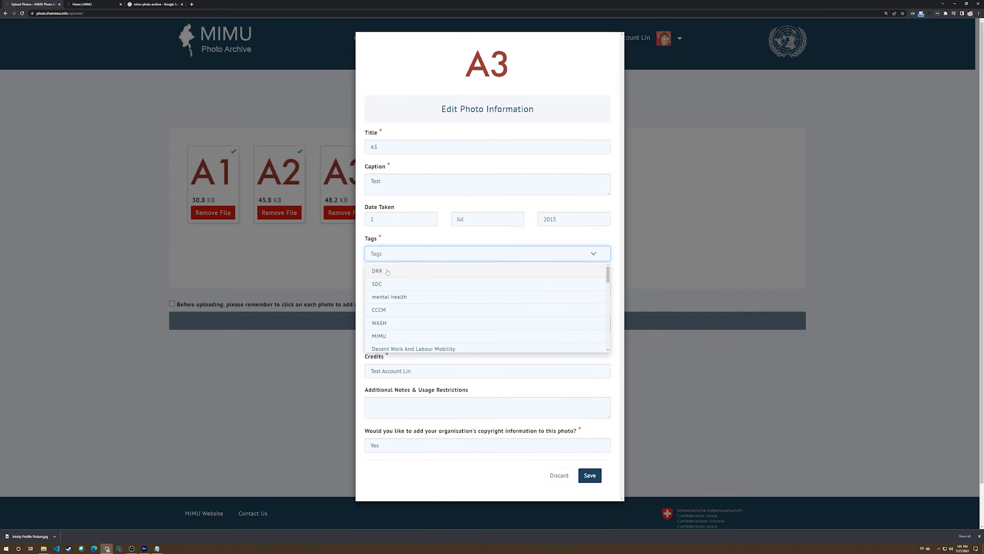
Complete the remaining required details for photo A3 and save its information.
{"action": "left_click", "coordinate": [418, 303]}
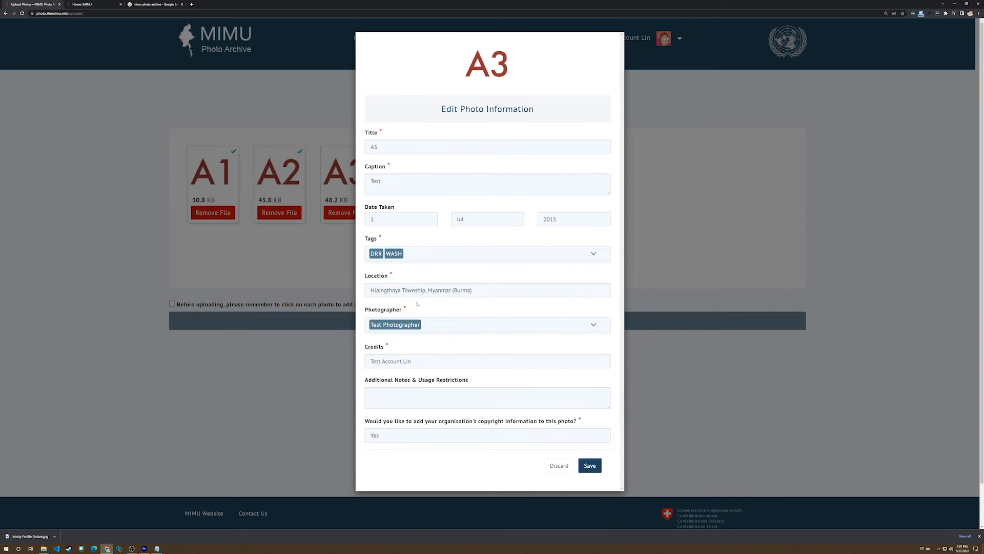
{"action": "left_click", "coordinate": [589, 464]}
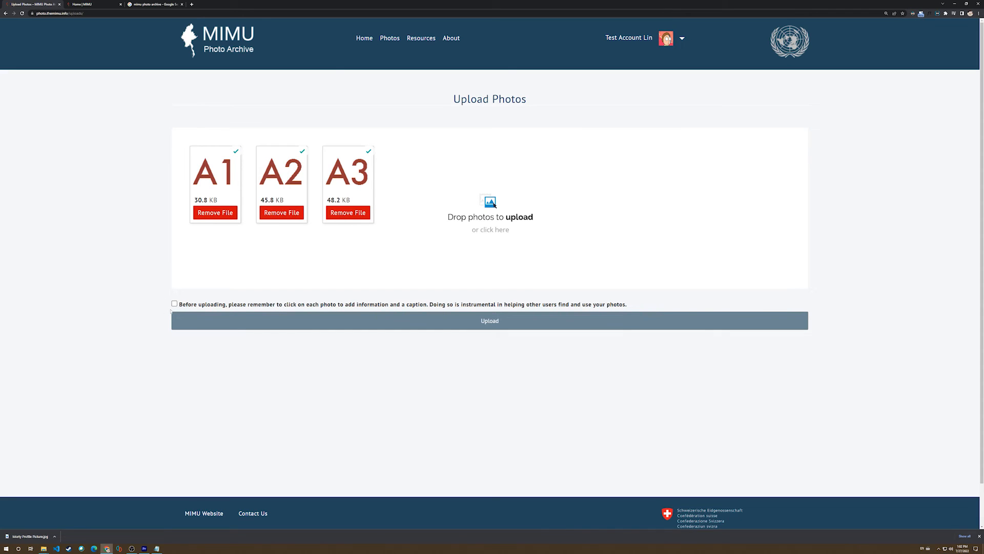
Acknowledge the pre-upload reminder, proceed with the upload and title the new gallery "Project A".
{"action": "left_click", "coordinate": [175, 304]}
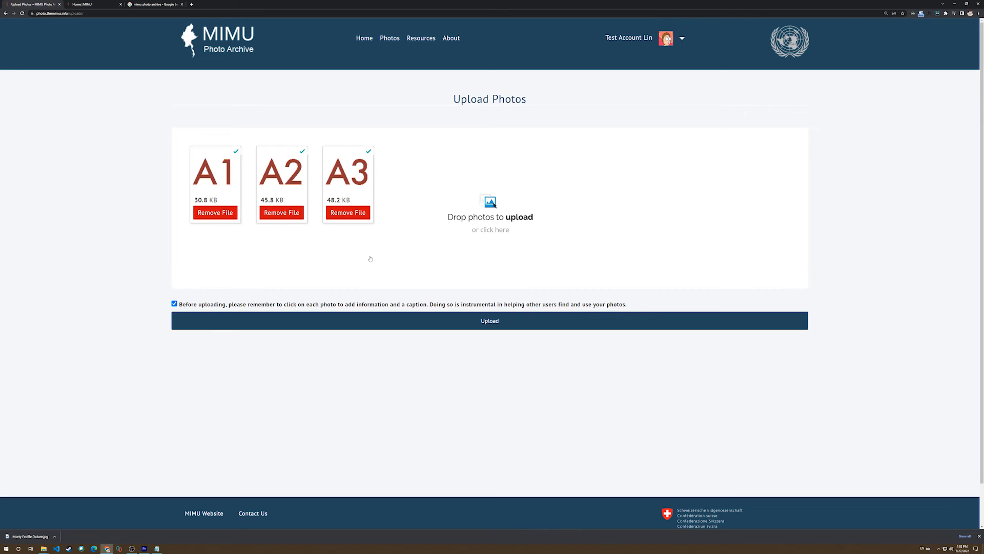
{"action": "left_click", "coordinate": [477, 321]}
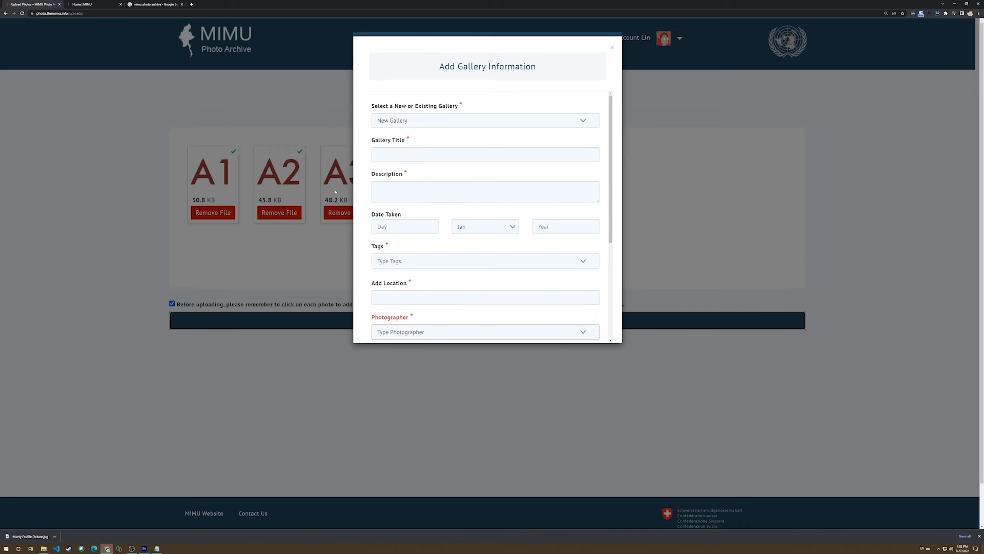
{"action": "left_click", "coordinate": [418, 151]}
{"action": "type", "text": "Pr"}
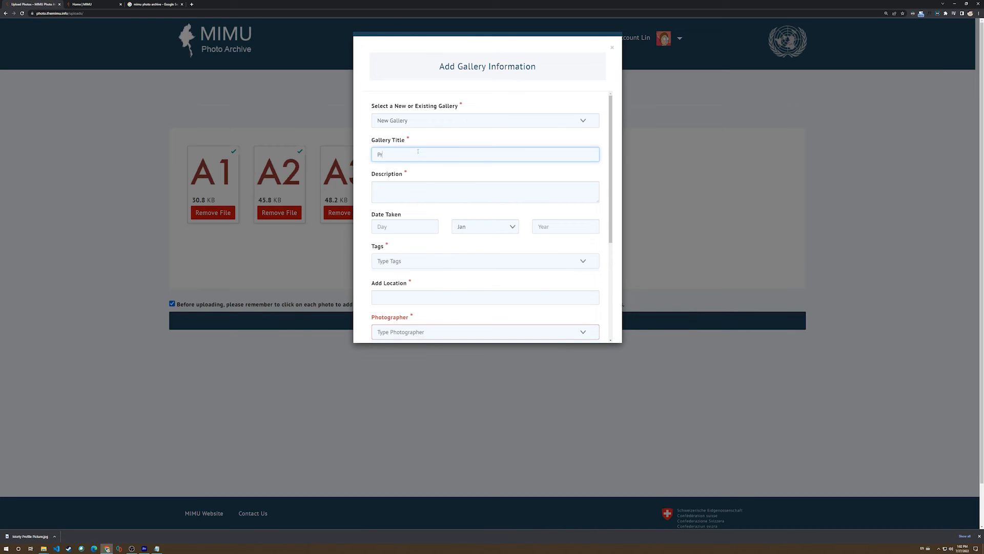
{"action": "type", "text": "oject A"}
Enter the gallery description "Project A is a WASH project in Hlaingtharya".
{"action": "left_click", "coordinate": [408, 193]}
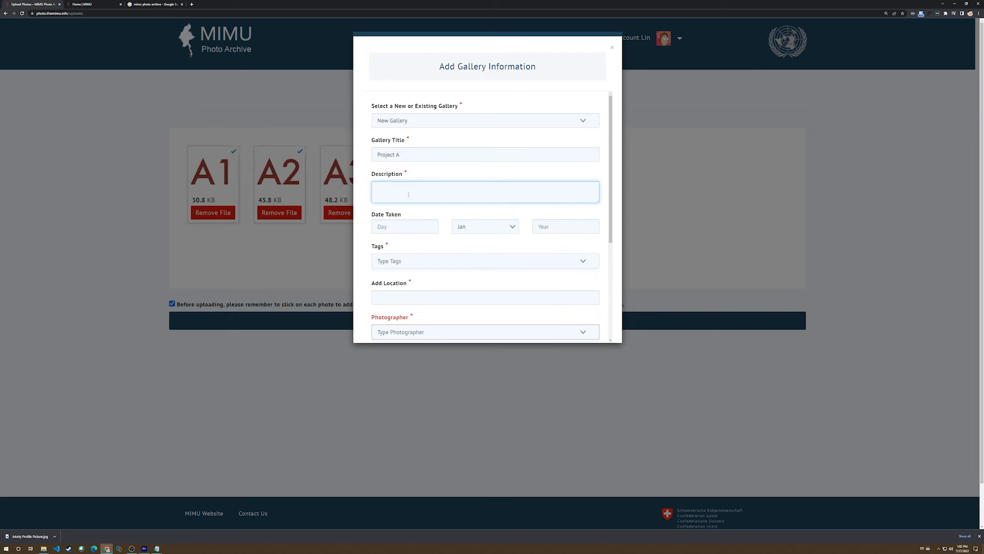
{"action": "type", "text": "Prject"}
{"action": "key", "text": "BackSpace"}
{"action": "key", "text": "BackSpace"}
{"action": "key", "text": "BackSpace"}
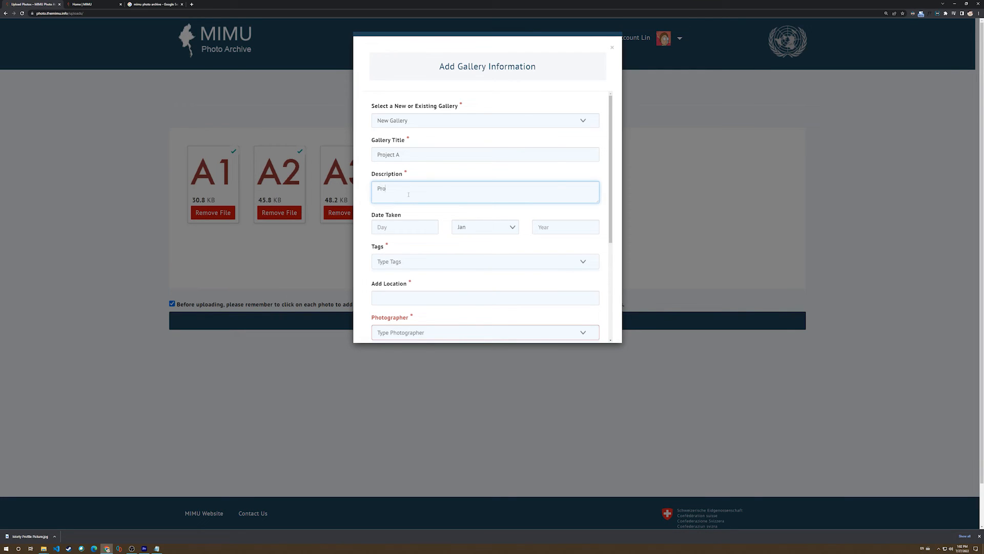
{"action": "type", "text": "ject A is a WASH project in Hlaingtharya"}
Set the gallery's date taken to 1 Jul 2015.
{"action": "left_click", "coordinate": [405, 226]}
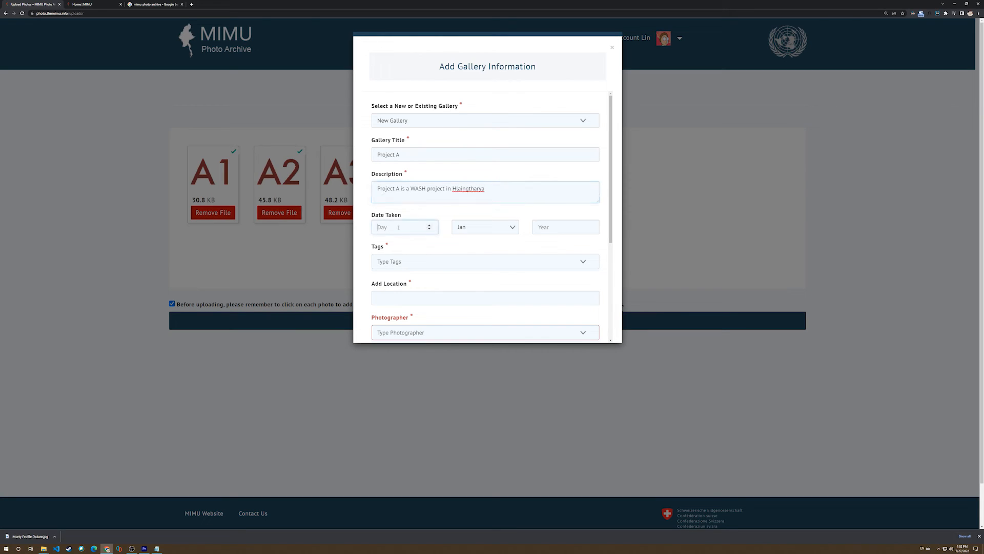
{"action": "type", "text": "1"}
{"action": "left_click", "coordinate": [482, 229]}
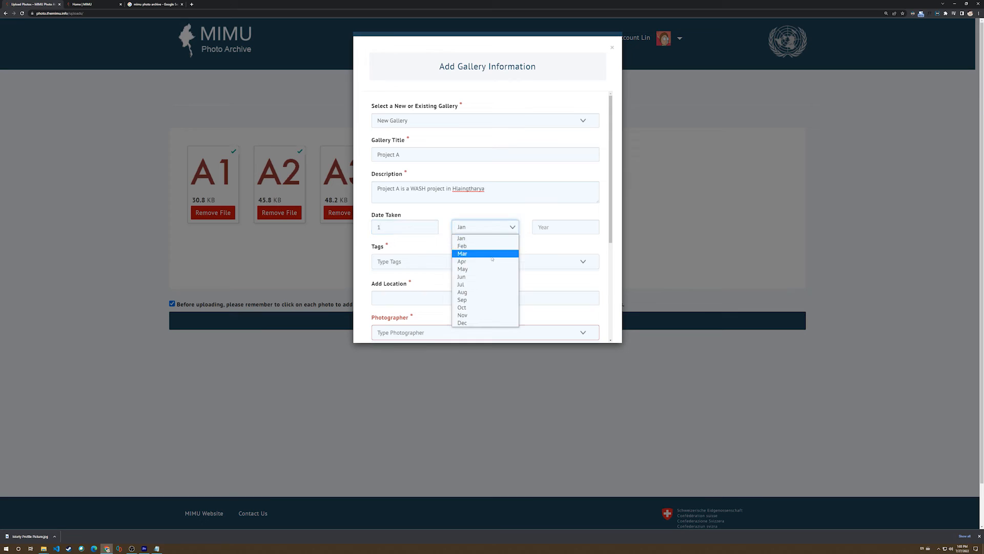
{"action": "left_click", "coordinate": [474, 280]}
{"action": "left_click", "coordinate": [559, 229]}
{"action": "type", "text": "2015"}
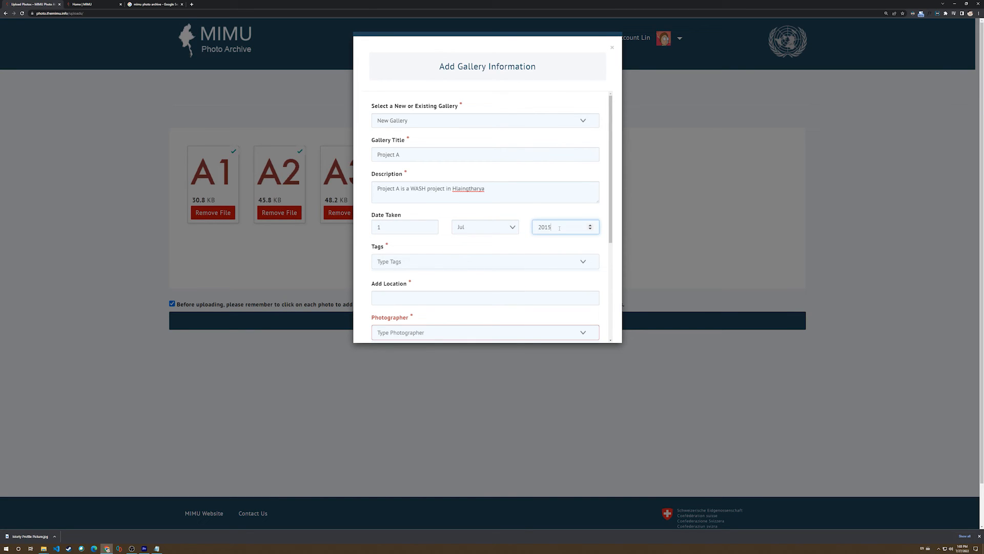
{"action": "right_click", "coordinate": [554, 228]}
Add the existing tags WASH and DRR to the gallery.
{"action": "left_click", "coordinate": [398, 262]}
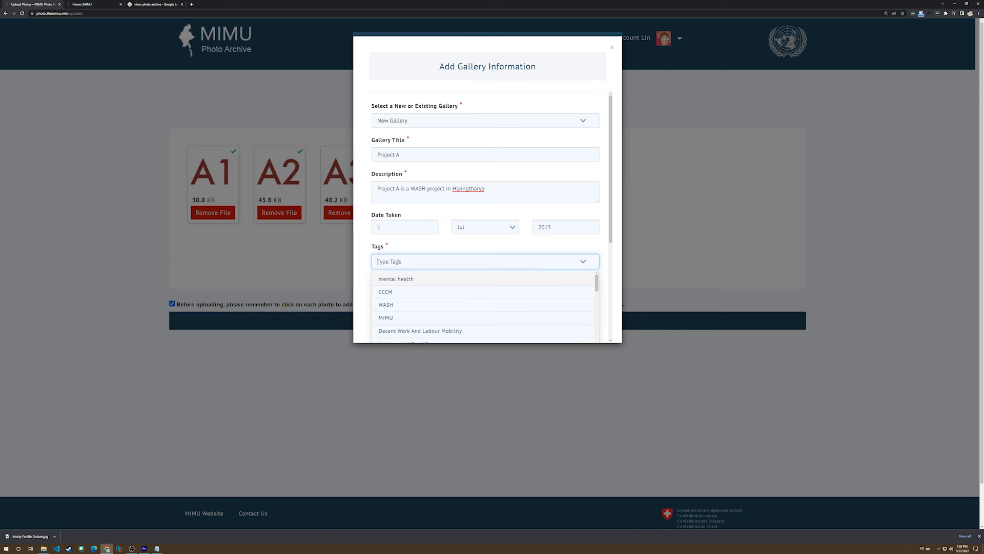
{"action": "type", "text": "WAS"}
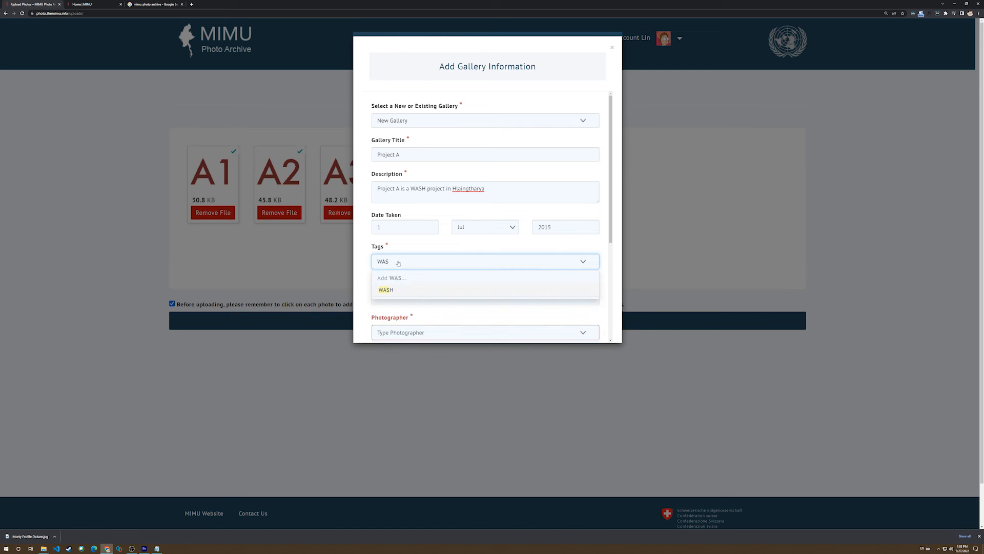
{"action": "left_click", "coordinate": [387, 291]}
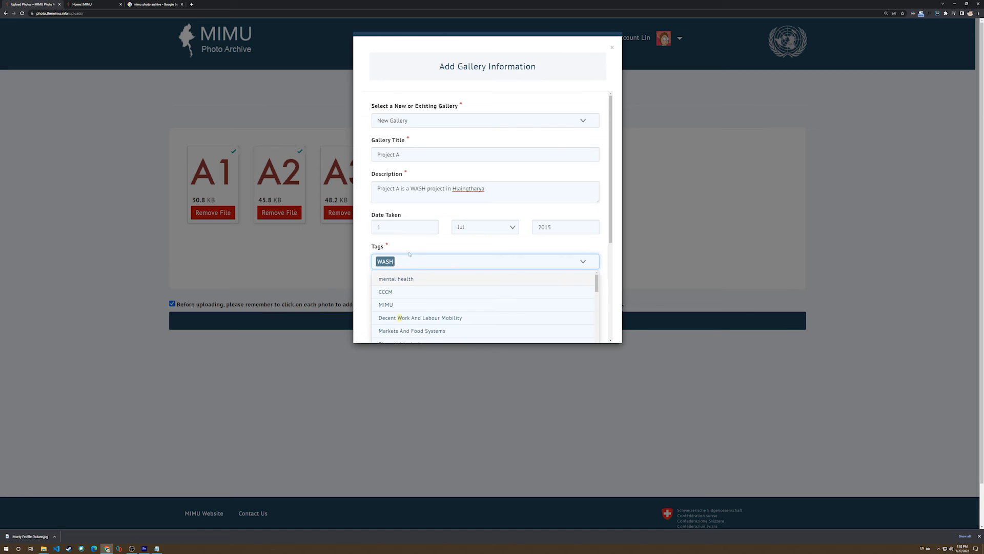
{"action": "type", "text": "DRR"}
{"action": "left_click", "coordinate": [400, 281]}
{"action": "left_click", "coordinate": [416, 241]}
Set the gallery's location to Hlaingthaya Township, Myanmar (Burma) from the suggested places.
{"action": "scroll", "coordinate": [416, 241], "scroll_direction": "down", "scroll_amount": 2}
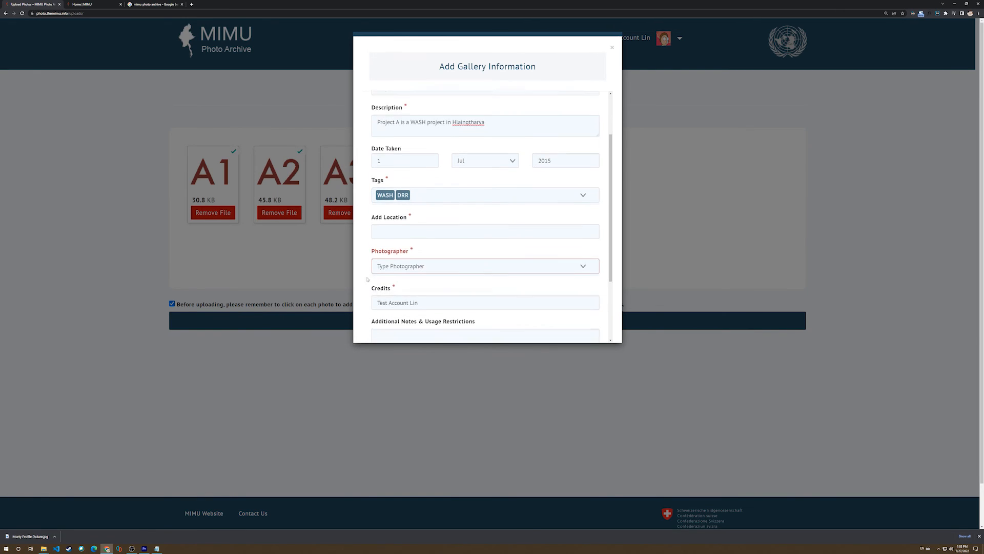
{"action": "left_click", "coordinate": [390, 228]}
{"action": "type", "text": "hali"}
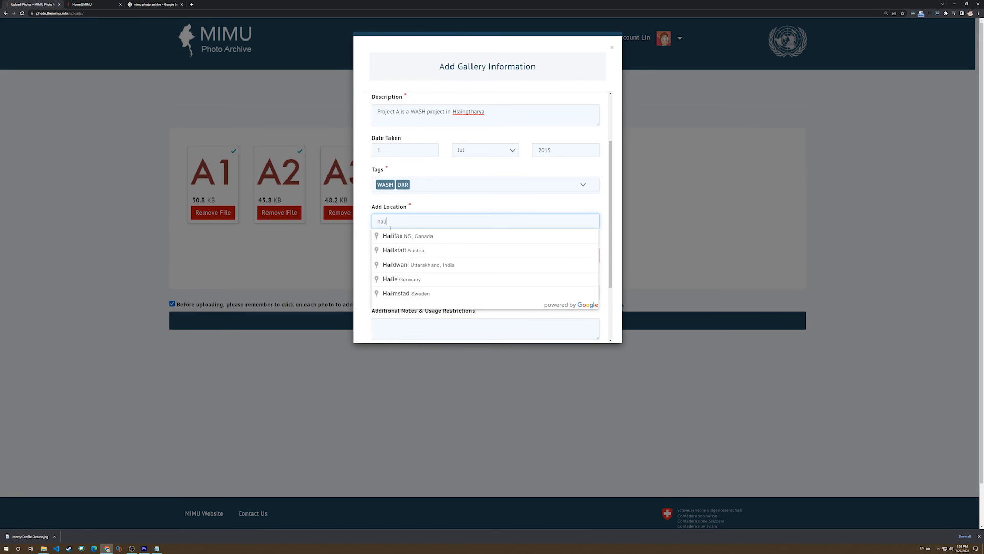
{"action": "key", "text": "BackSpace"}
{"action": "key", "text": "BackSpace"}
{"action": "type", "text": "l"}
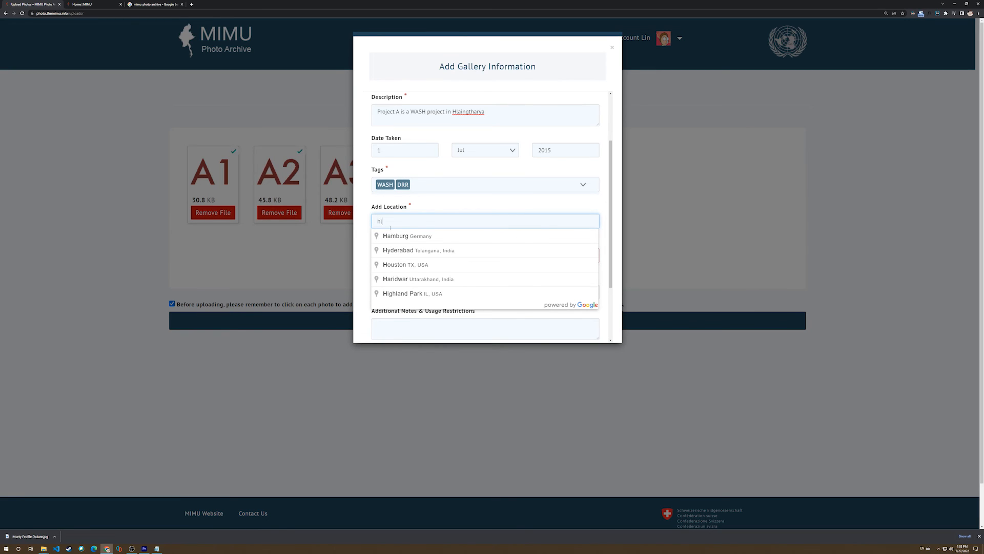
{"action": "type", "text": "aing"}
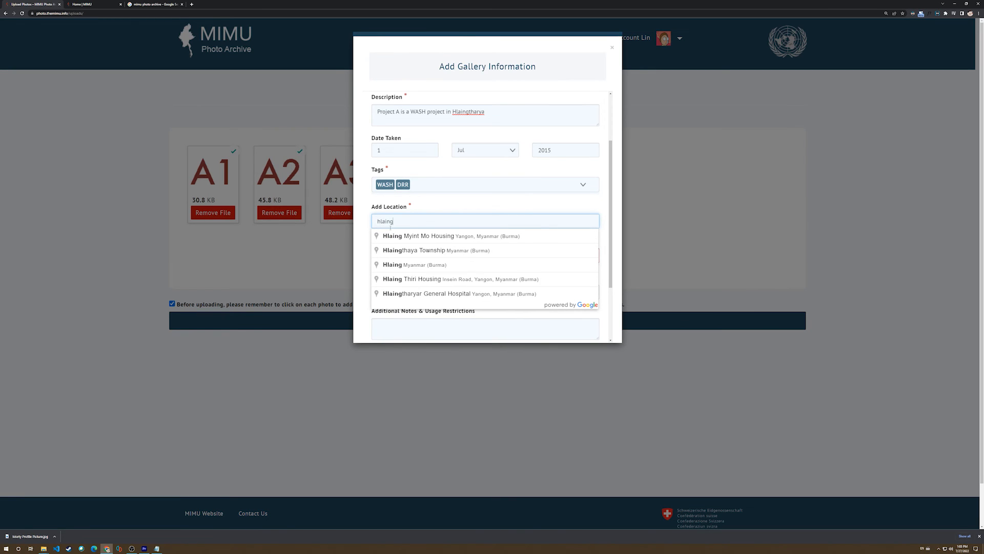
{"action": "left_click", "coordinate": [399, 250]}
{"action": "right_click", "coordinate": [410, 217]}
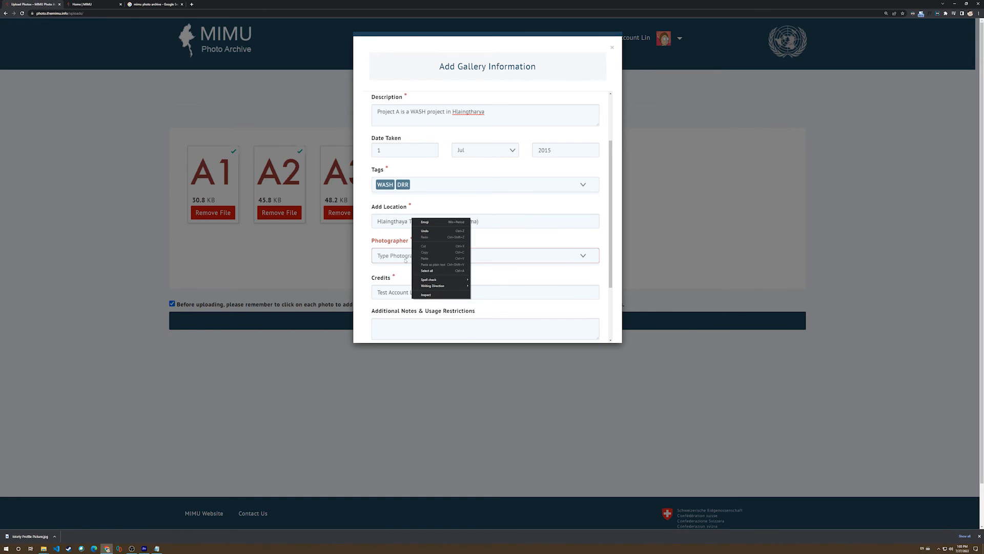
Set the gallery's photographer to Test Photographer.
{"action": "left_click", "coordinate": [384, 256]}
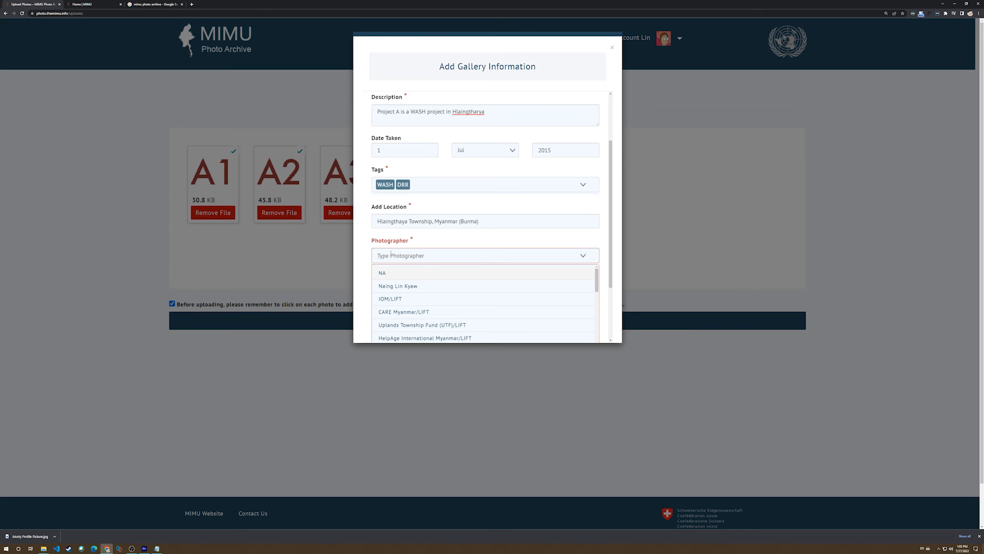
{"action": "type", "text": "Test"}
{"action": "left_click", "coordinate": [397, 293]}
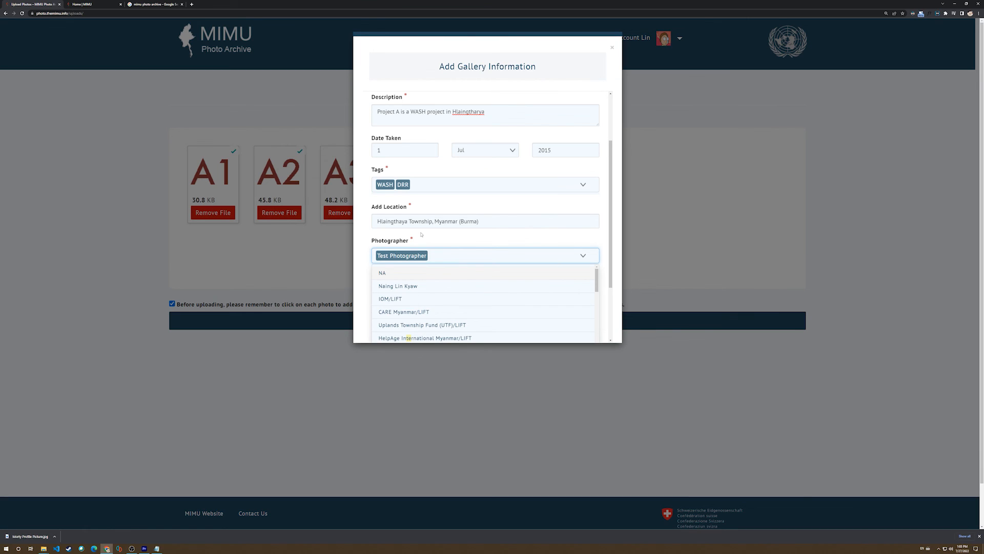
{"action": "left_click", "coordinate": [417, 241]}
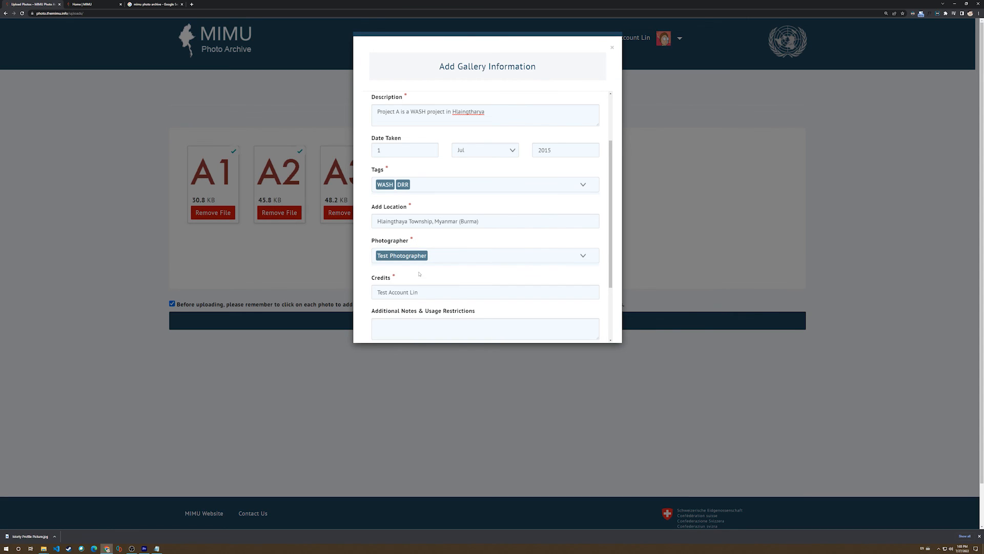
Keep the default credits and copyright option, leave the usage notes blank and upload the Project A gallery.
{"action": "left_click", "coordinate": [424, 292]}
{"action": "scroll", "coordinate": [417, 272], "scroll_direction": "down", "scroll_amount": 1}
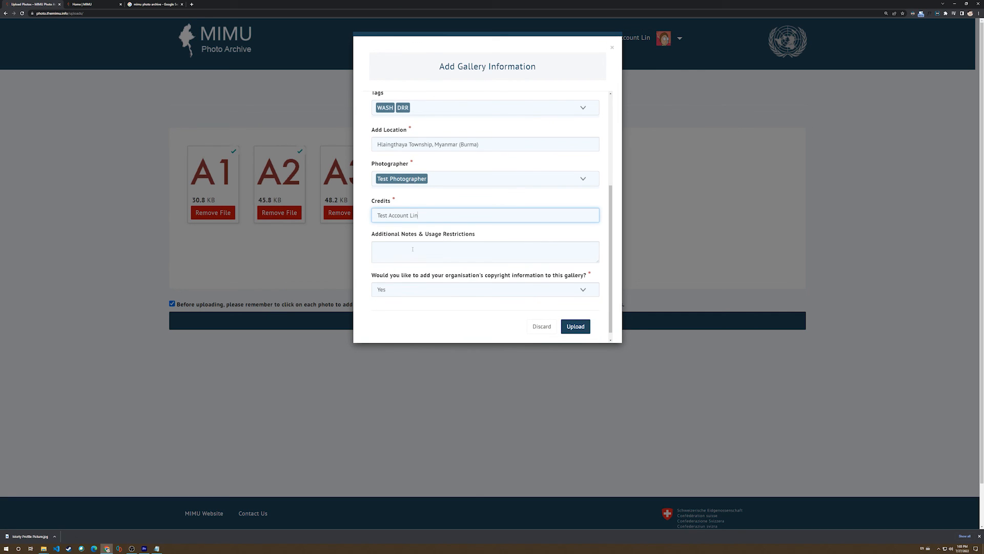
{"action": "scroll", "coordinate": [486, 257], "scroll_direction": "down", "scroll_amount": 1}
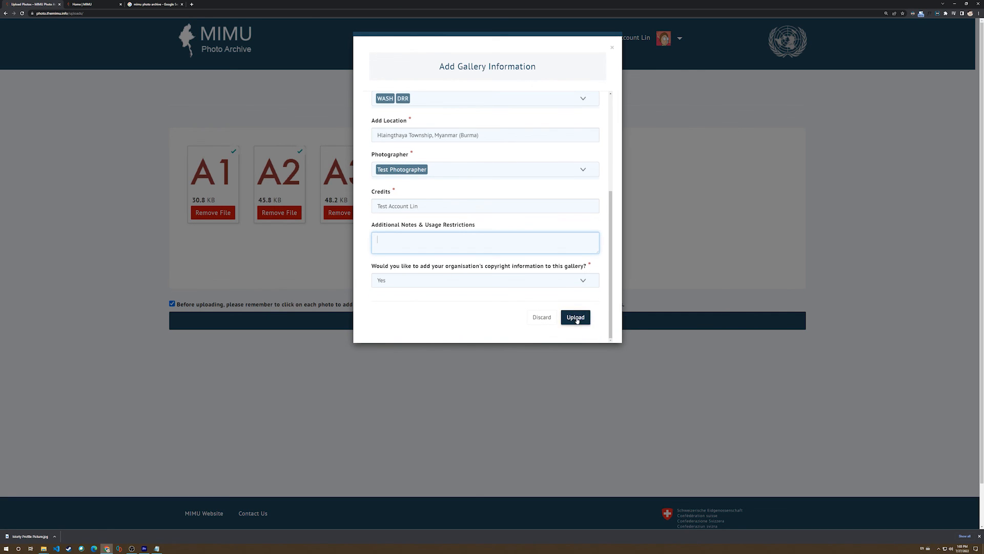
{"action": "left_click", "coordinate": [575, 317]}
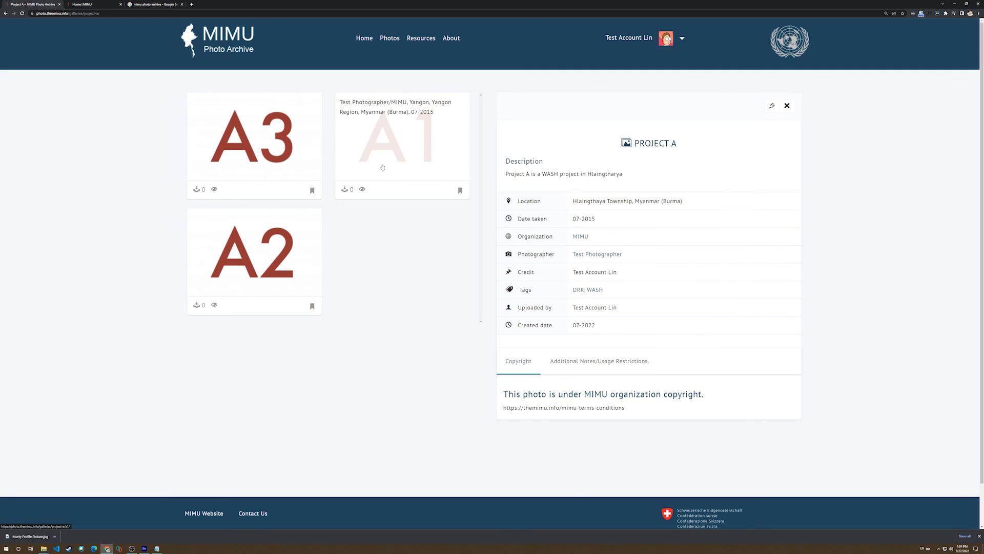
Open photo A1 from the Project A gallery to examine its details.
{"action": "left_click", "coordinate": [400, 152]}
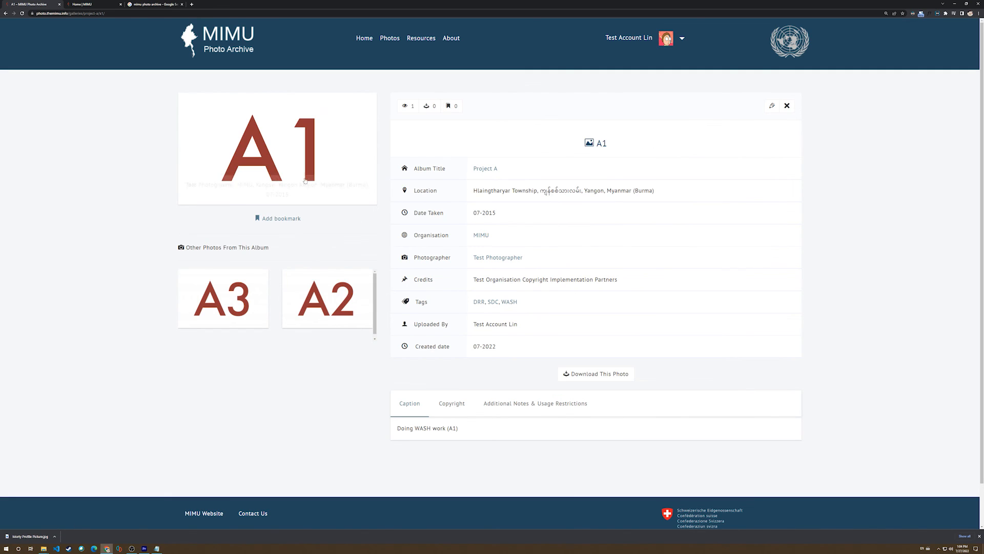